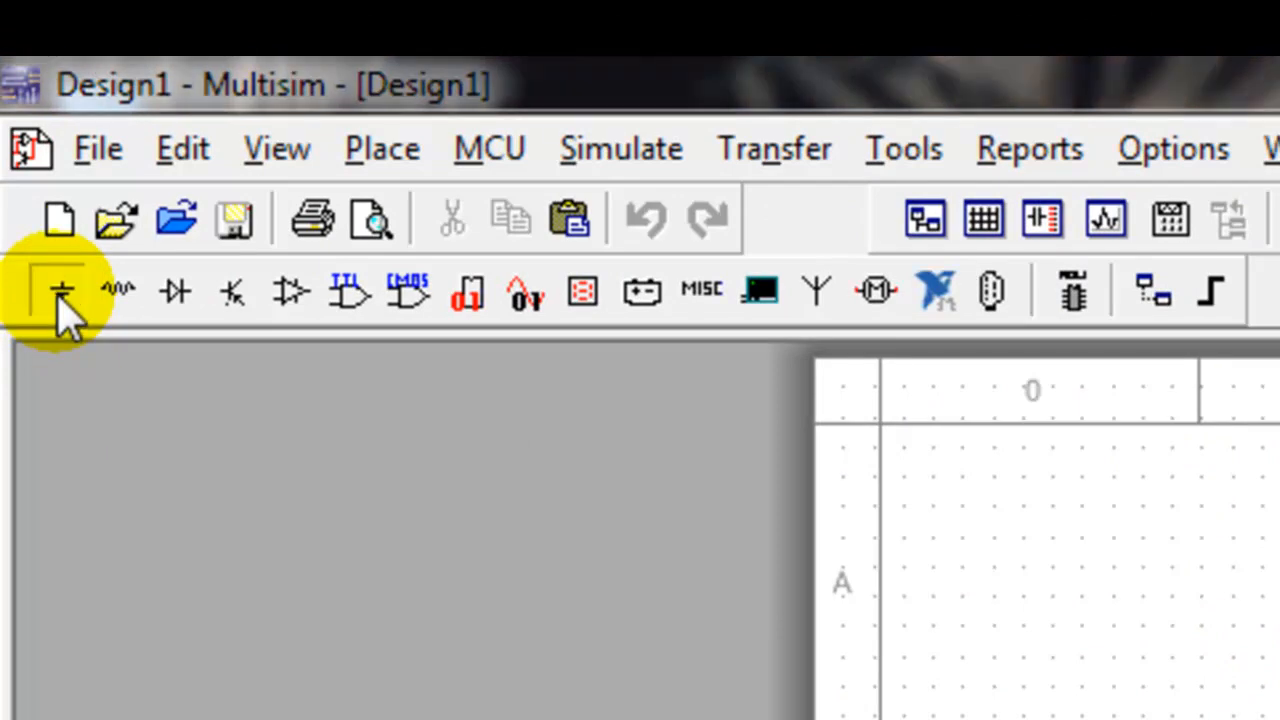
Step: Place a DC_POWER source from the POWER_SOURCES family in the empty schematic, around grid column 2
left_click(58, 293)
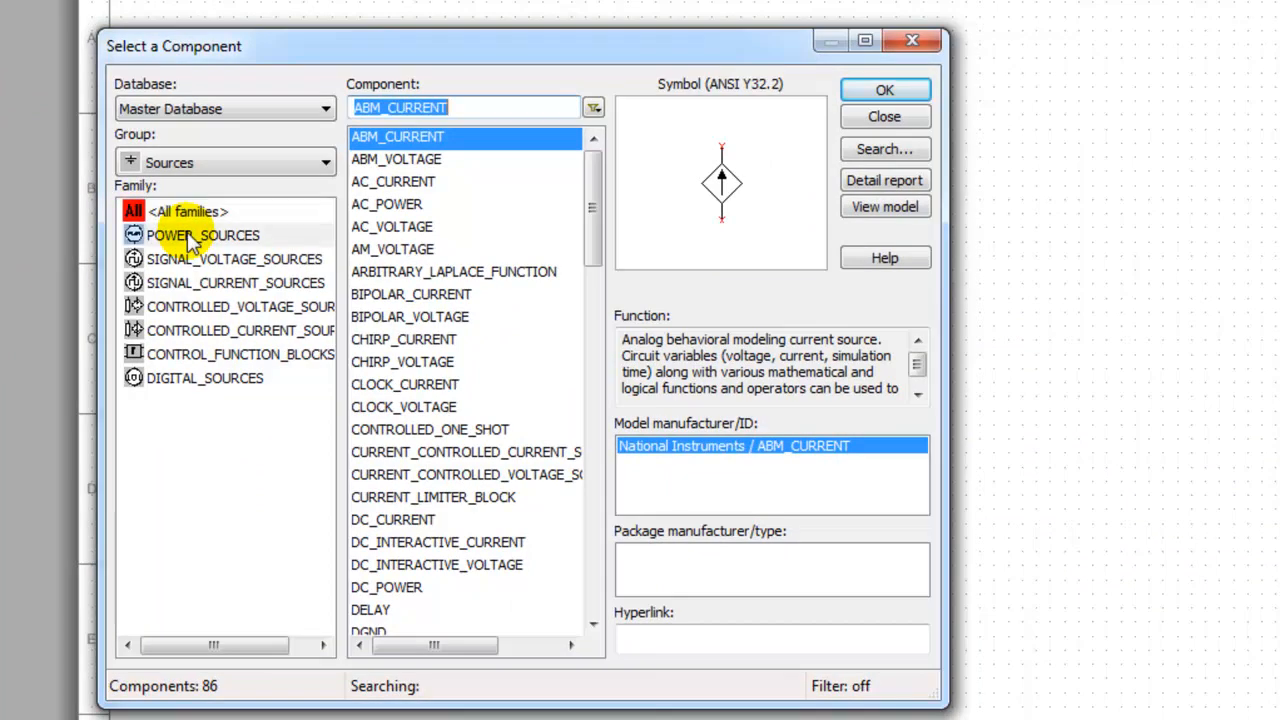
left_click(190, 236)
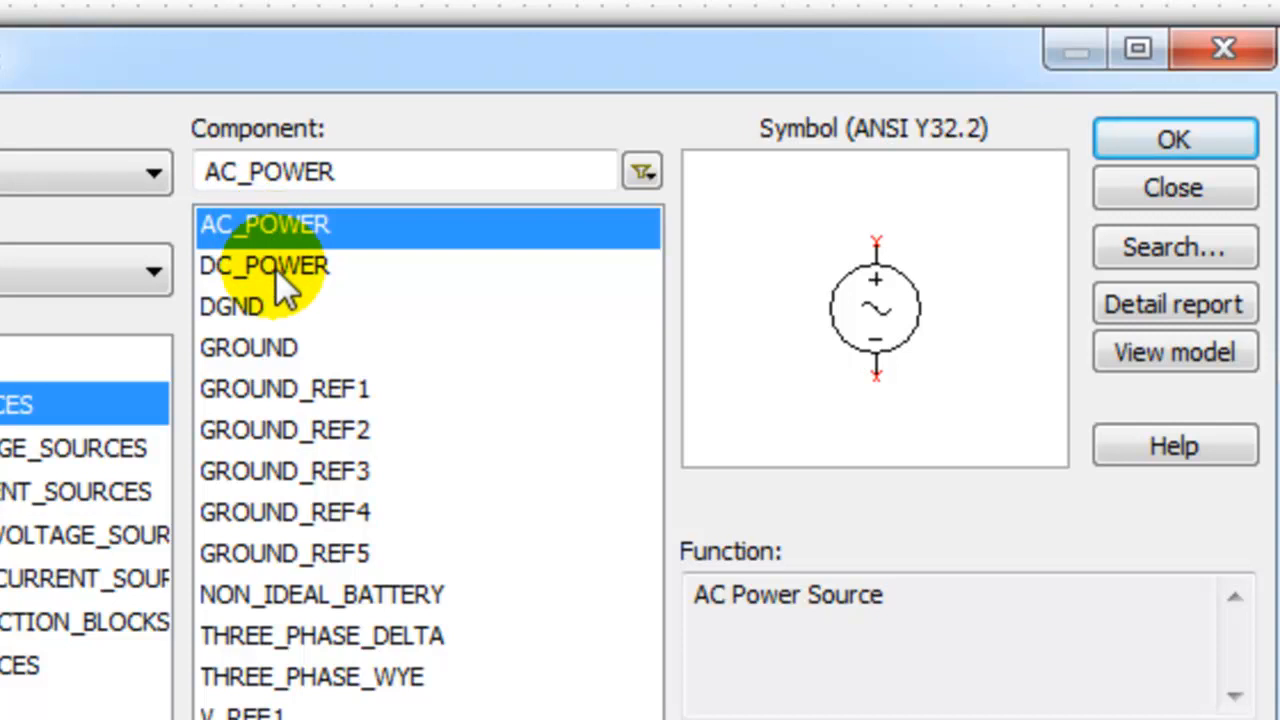
left_click(275, 269)
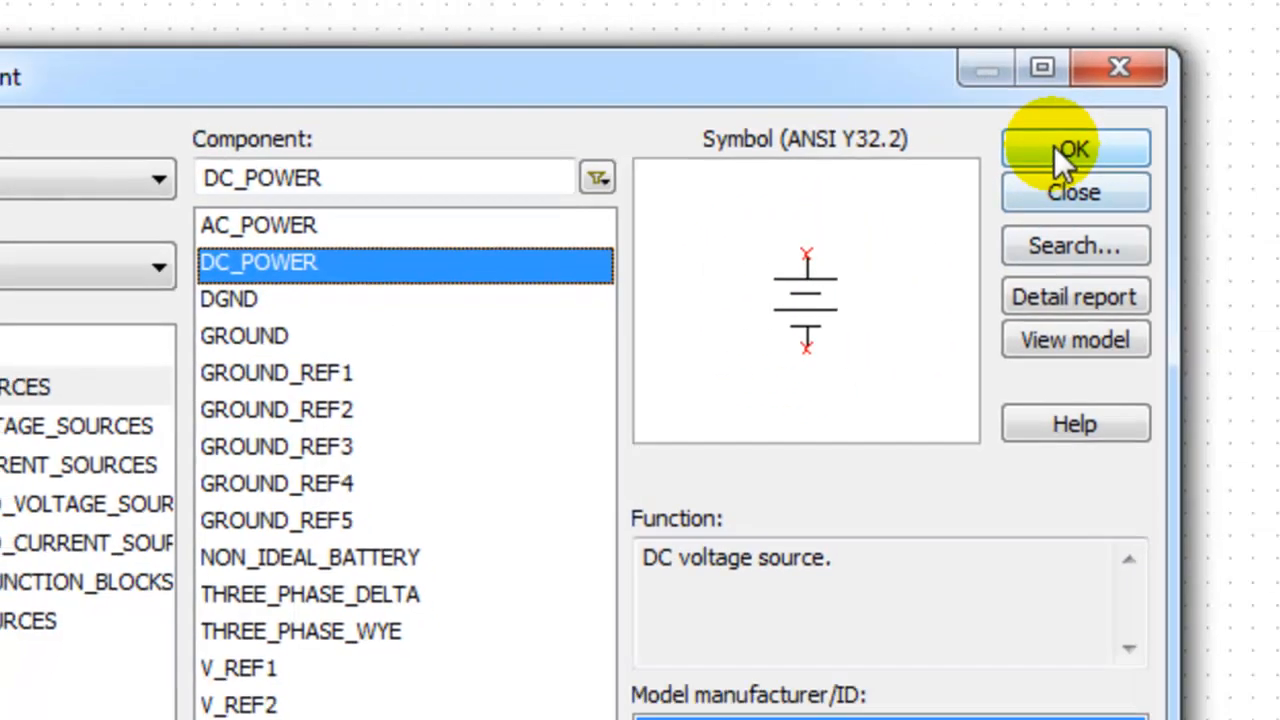
left_click(1168, 145)
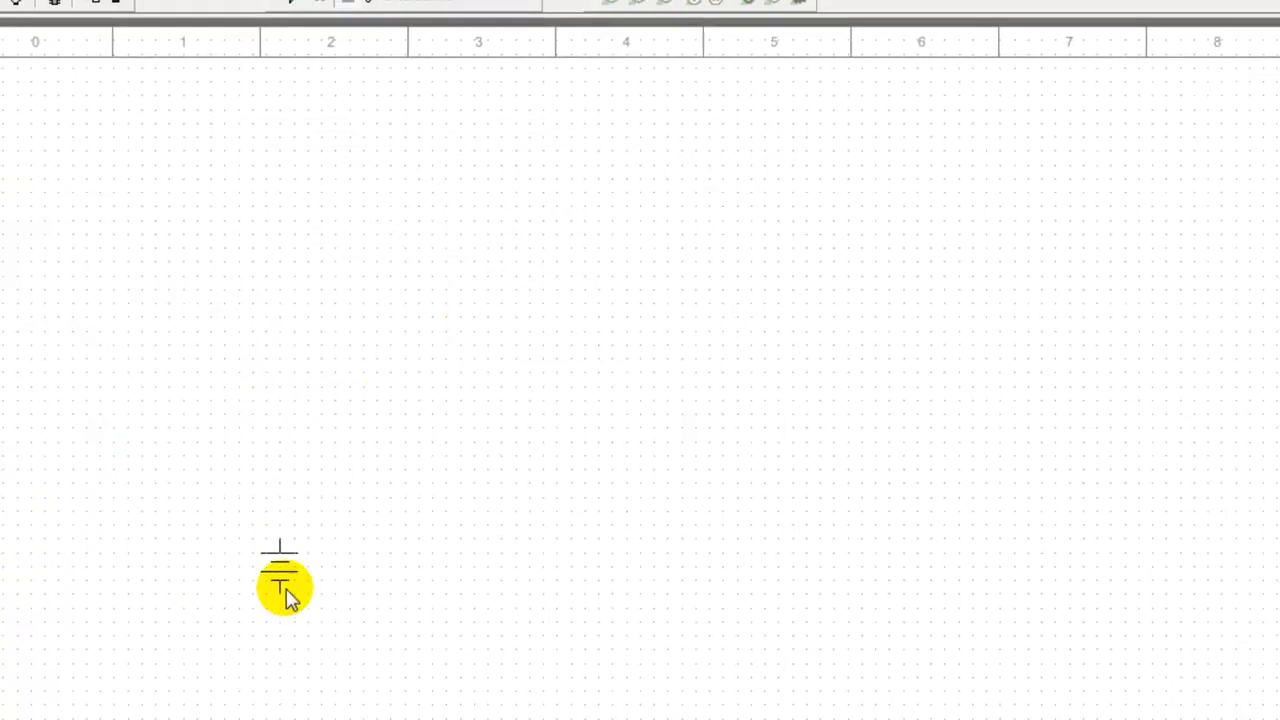
left_click(287, 583)
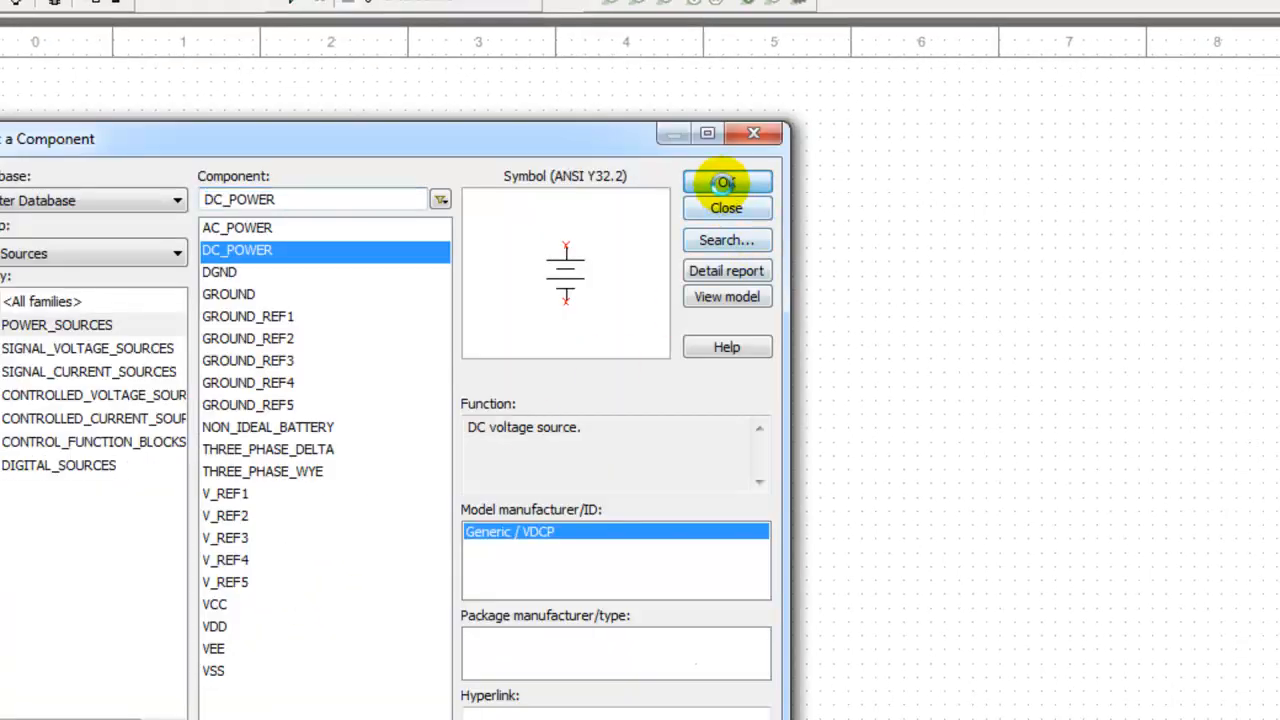
Step: Place two more DC_POWER sources above the first one, stacked in a vertical column
left_click(725, 185)
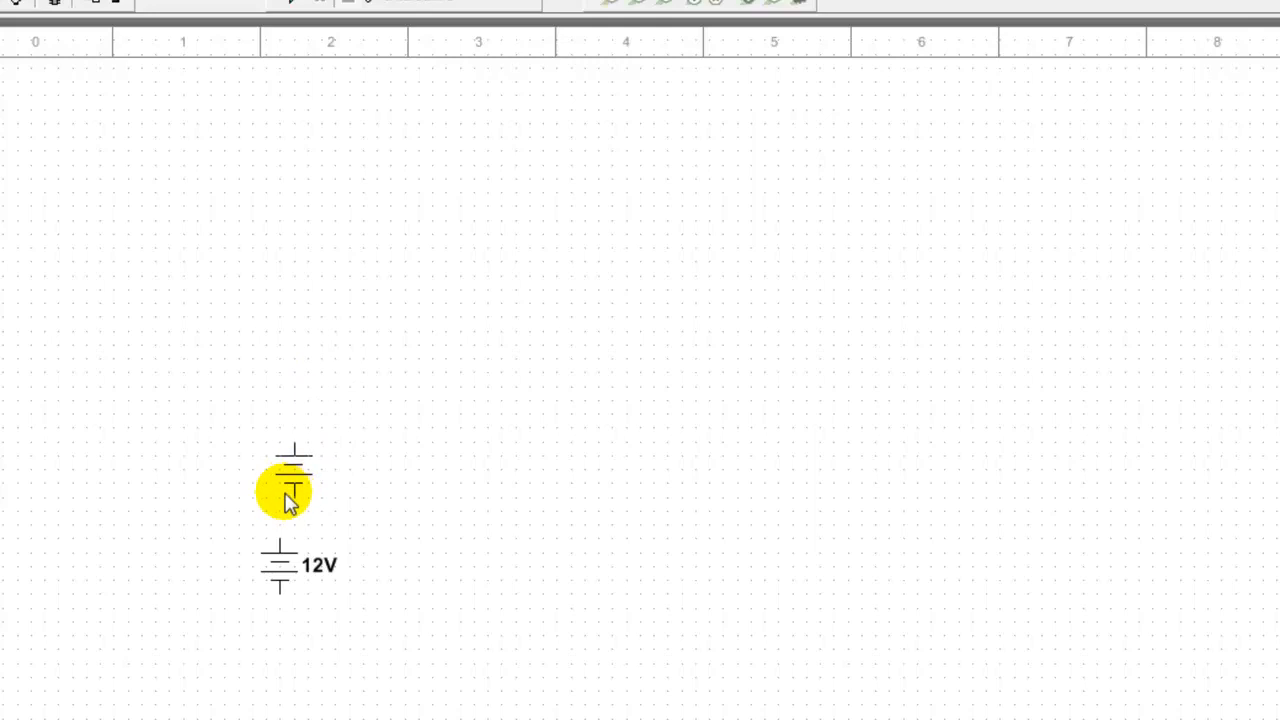
left_click(282, 490)
left_click(712, 185)
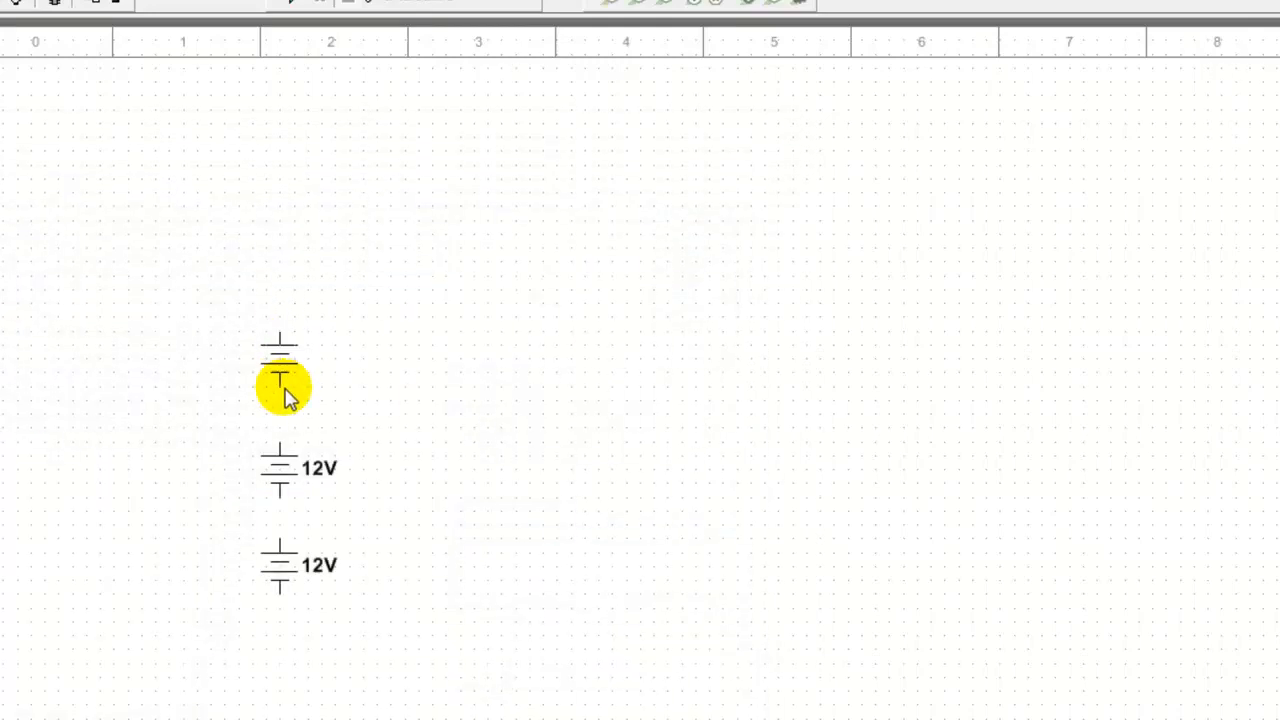
left_click(285, 398)
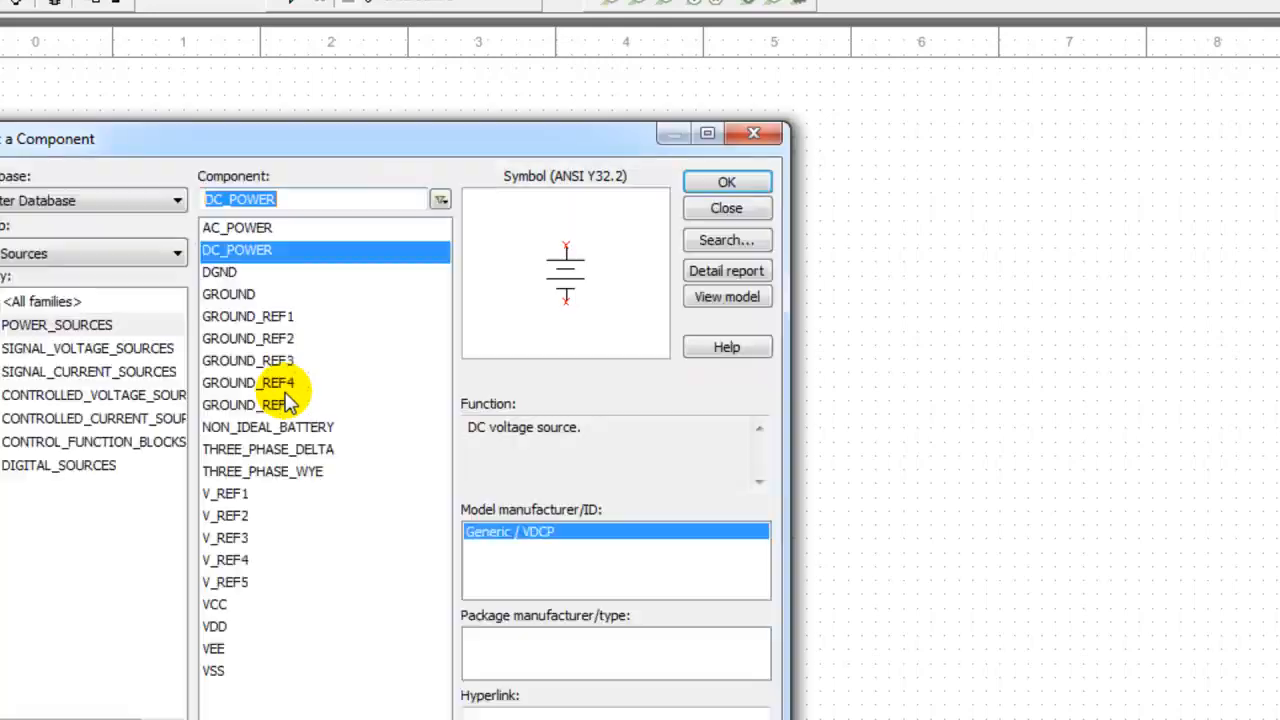
left_click(725, 210)
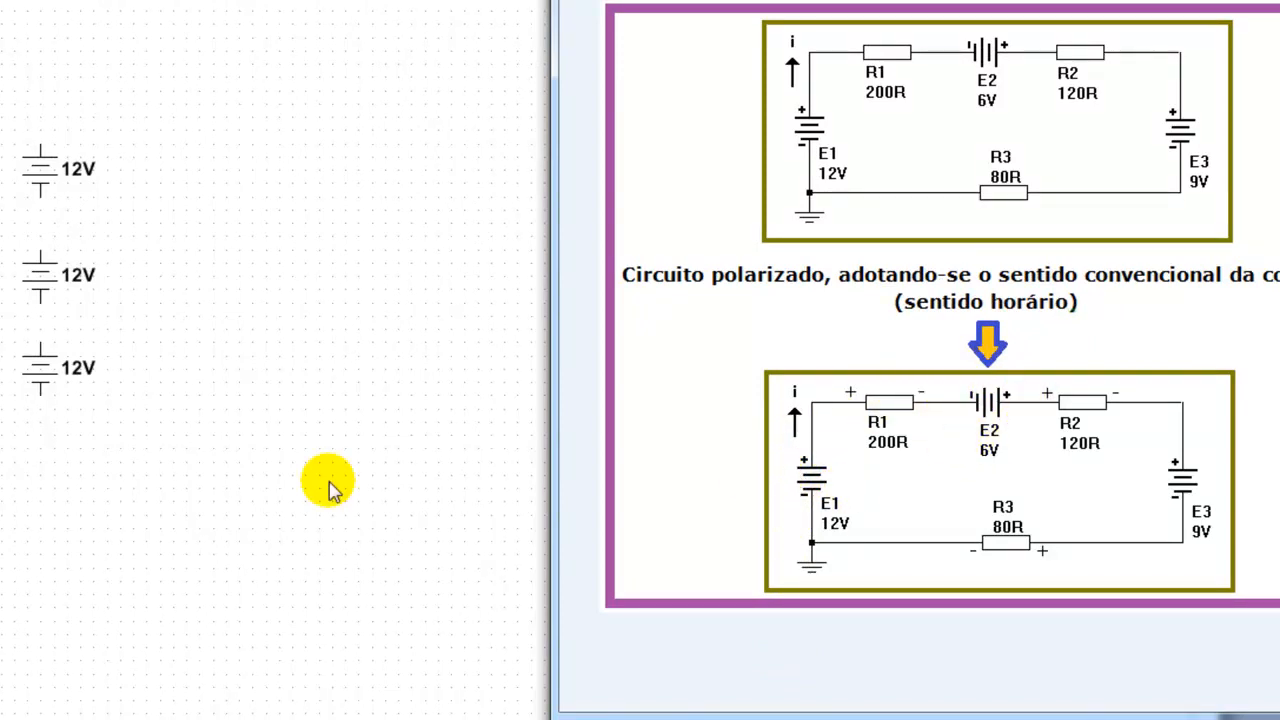
Step: Wire the middle source's lower terminal to the upper terminal of the bottom source
left_click(39, 307)
left_click(39, 342)
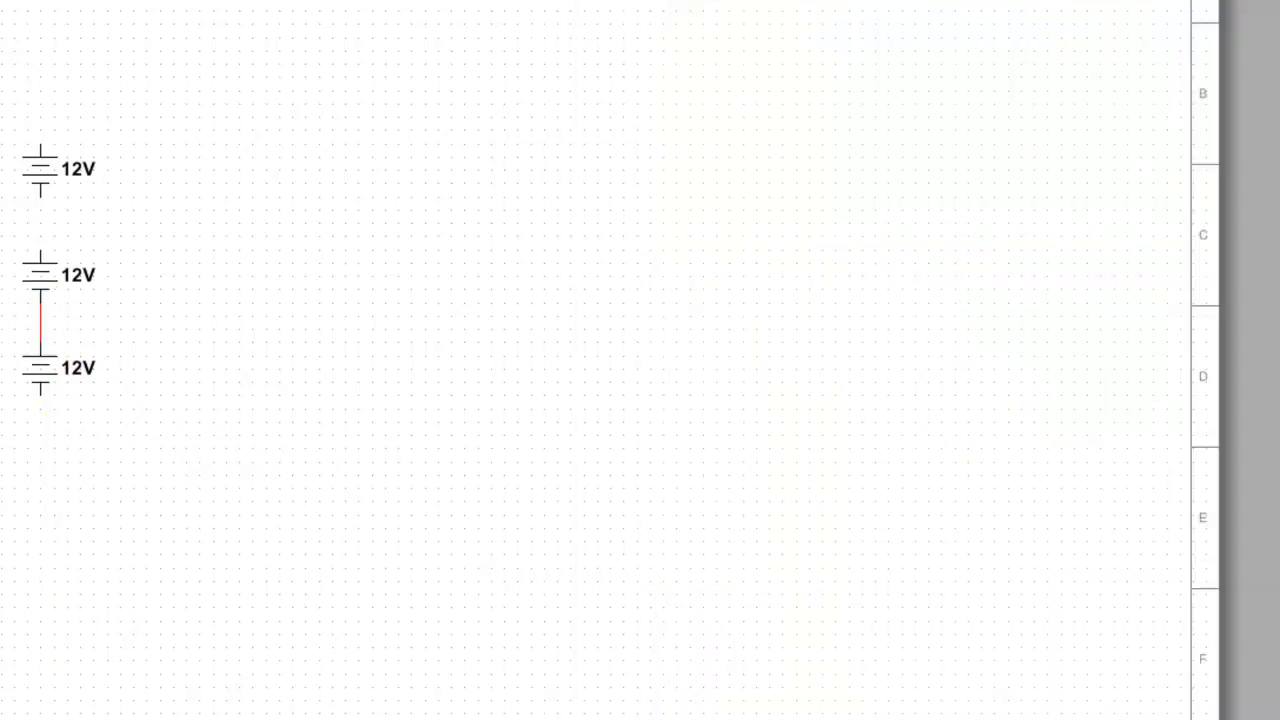
key("alt+Tab")
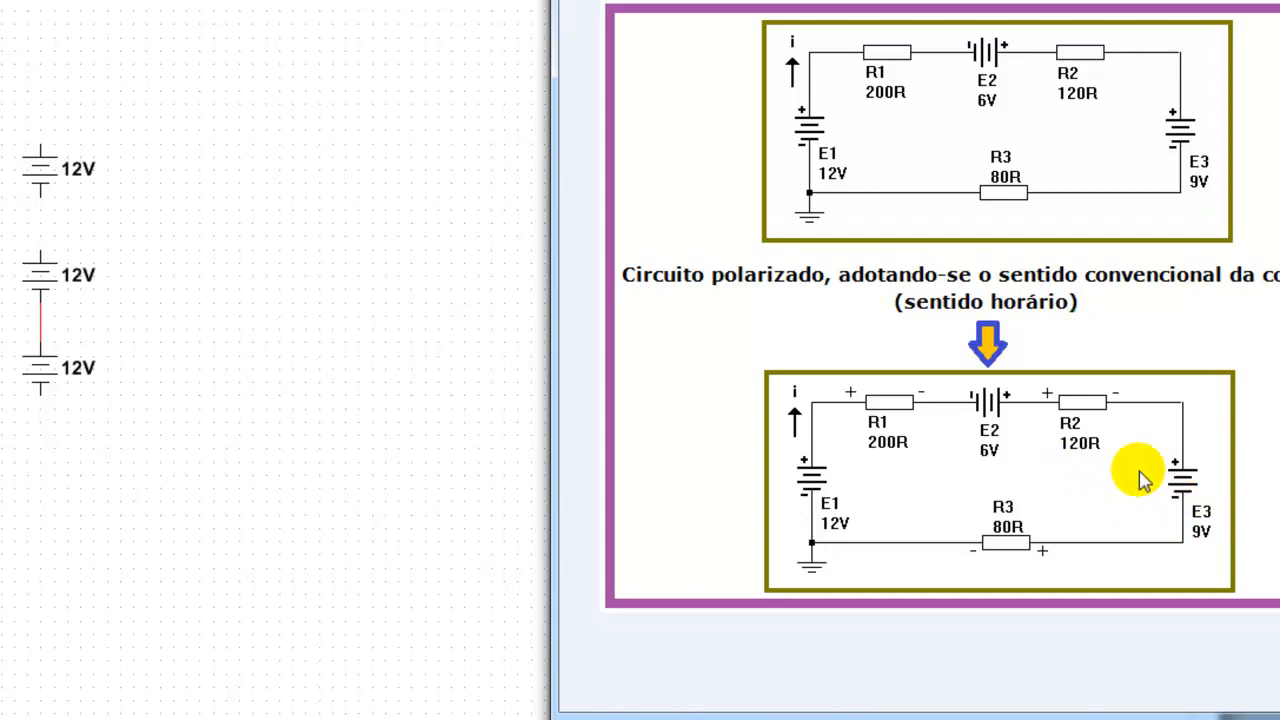
Step: Turn the top DC source upside down to reverse its polarity, and wire its lower terminal to the middle source
left_click(38, 176)
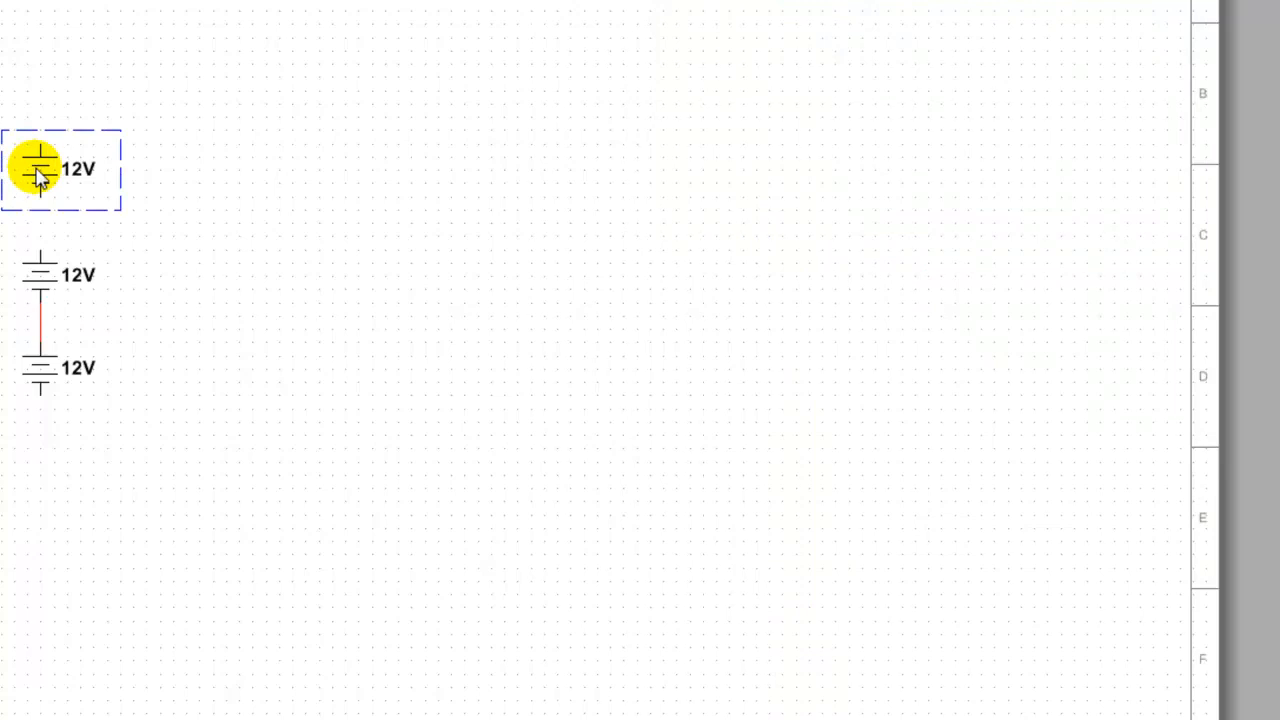
key("ctrl+r")
key("ctrl+r")
right_click(56, 178)
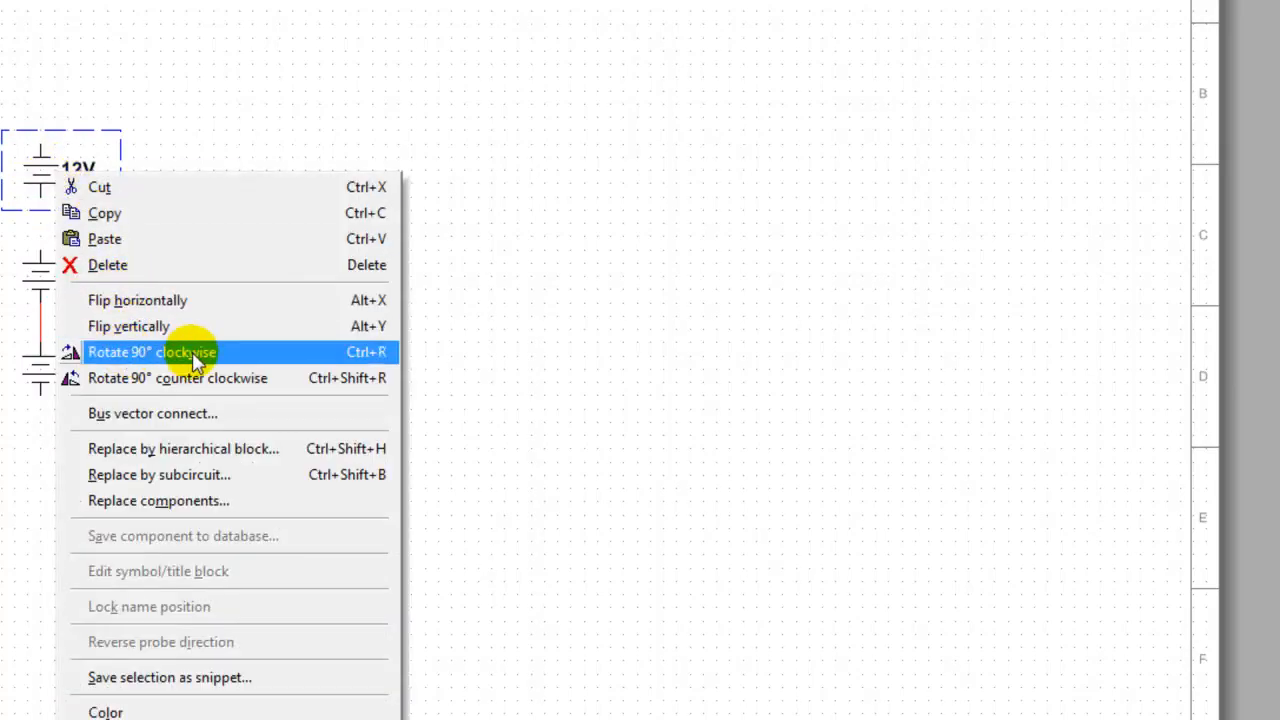
left_click(2, 290)
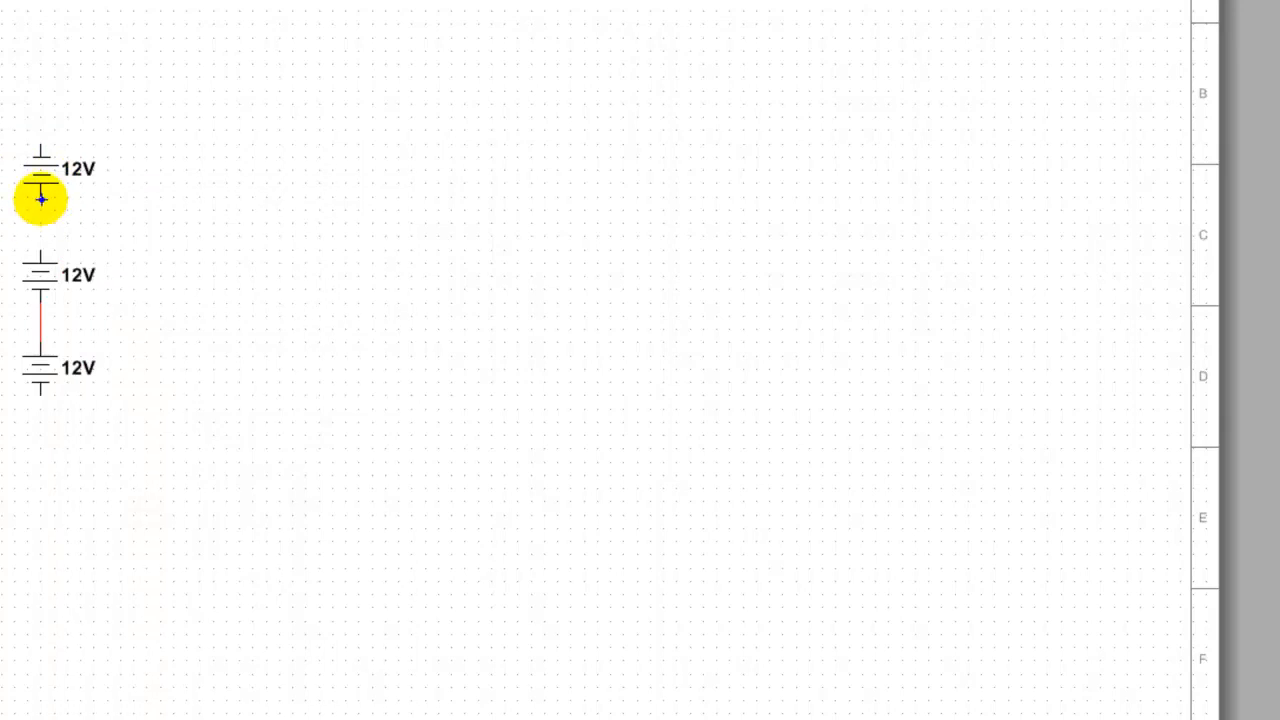
left_click_drag(41, 199, 41, 254)
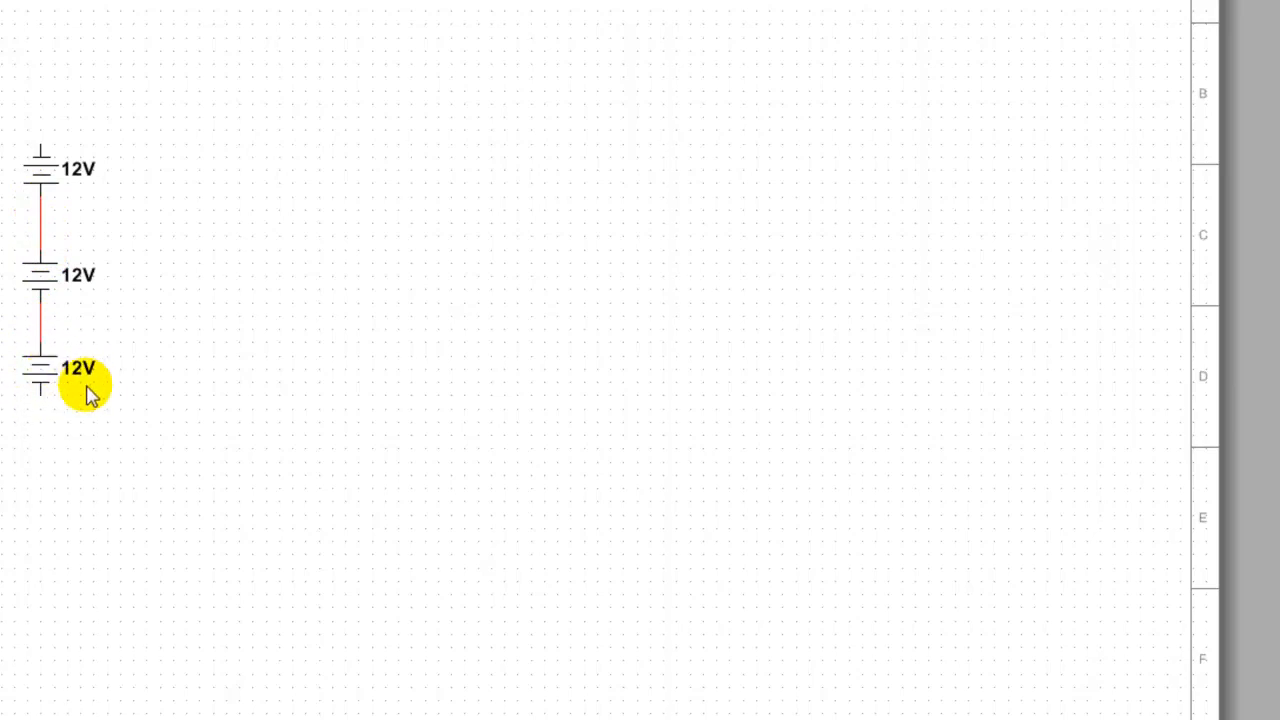
Step: Set the middle source's voltage to 6 V and the top source's voltage to 9 V
double_click(40, 272)
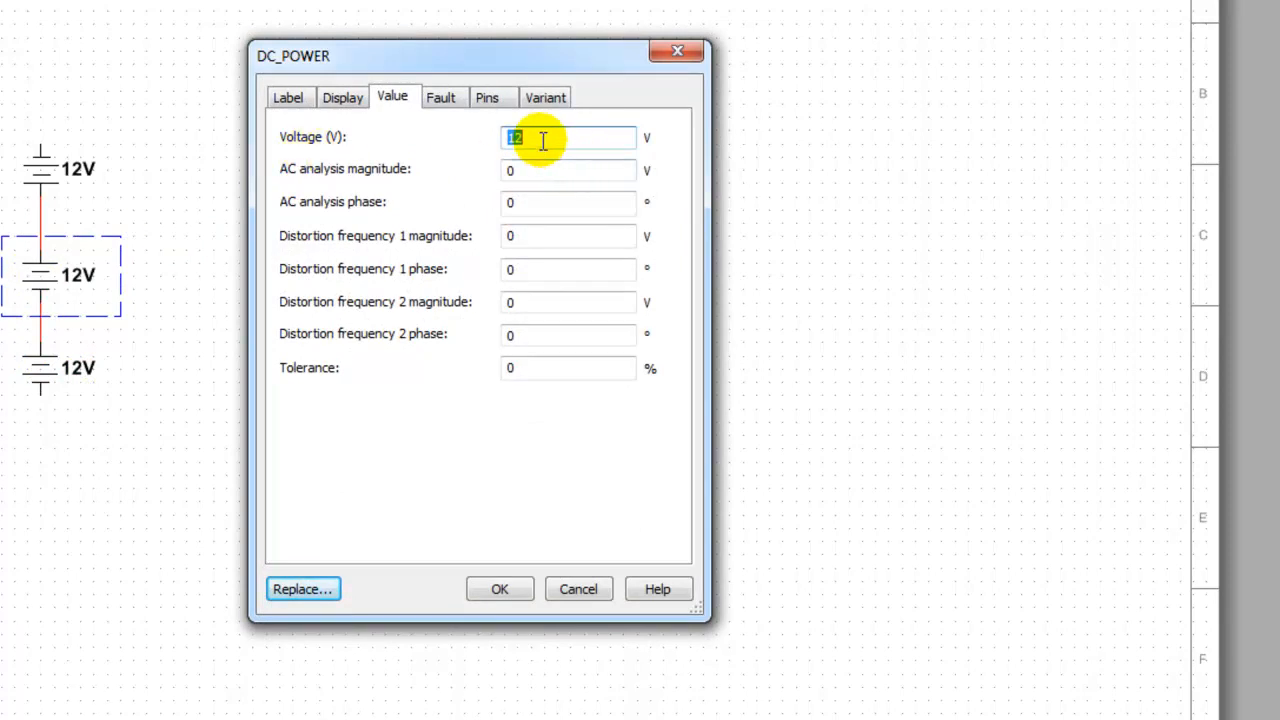
type("6")
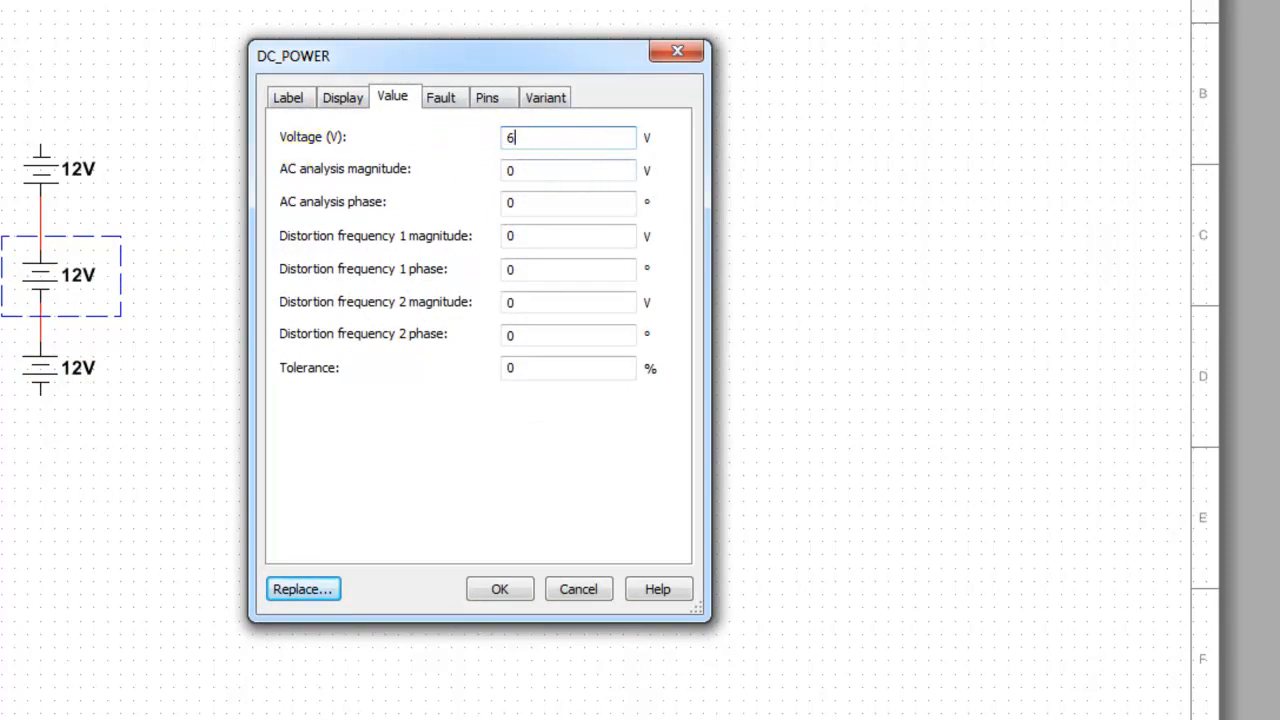
left_click(500, 590)
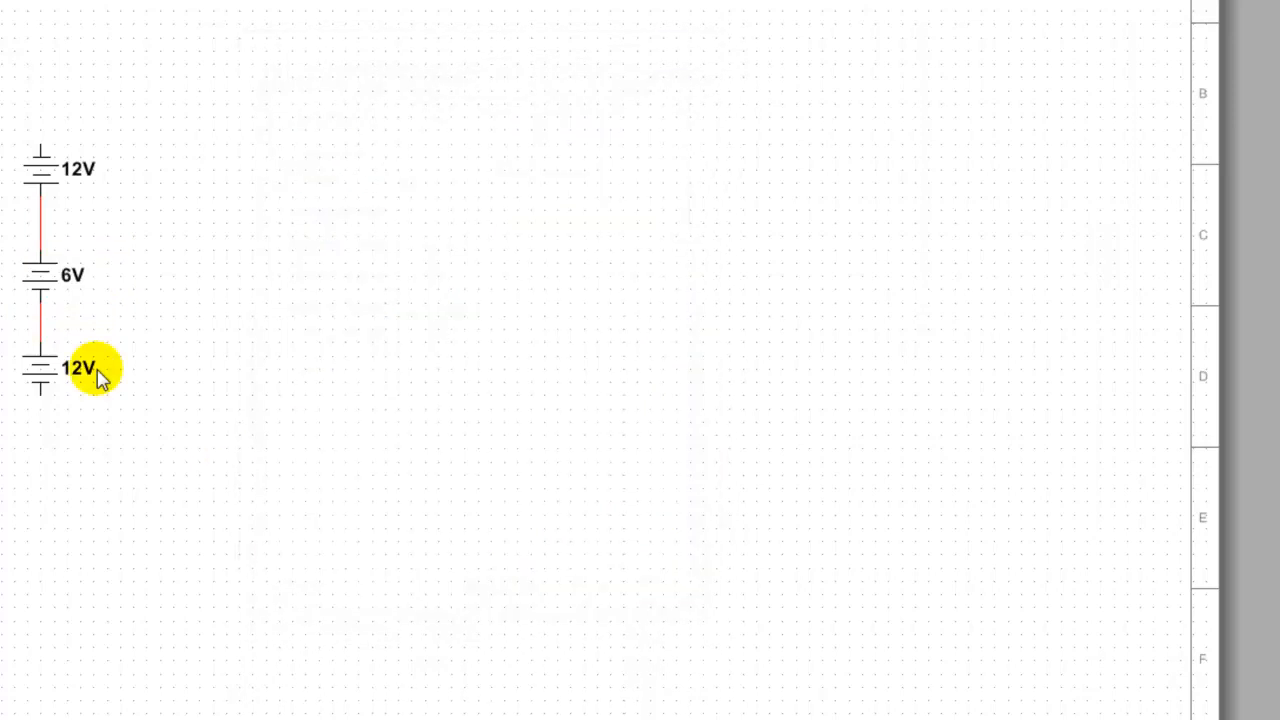
double_click(42, 180)
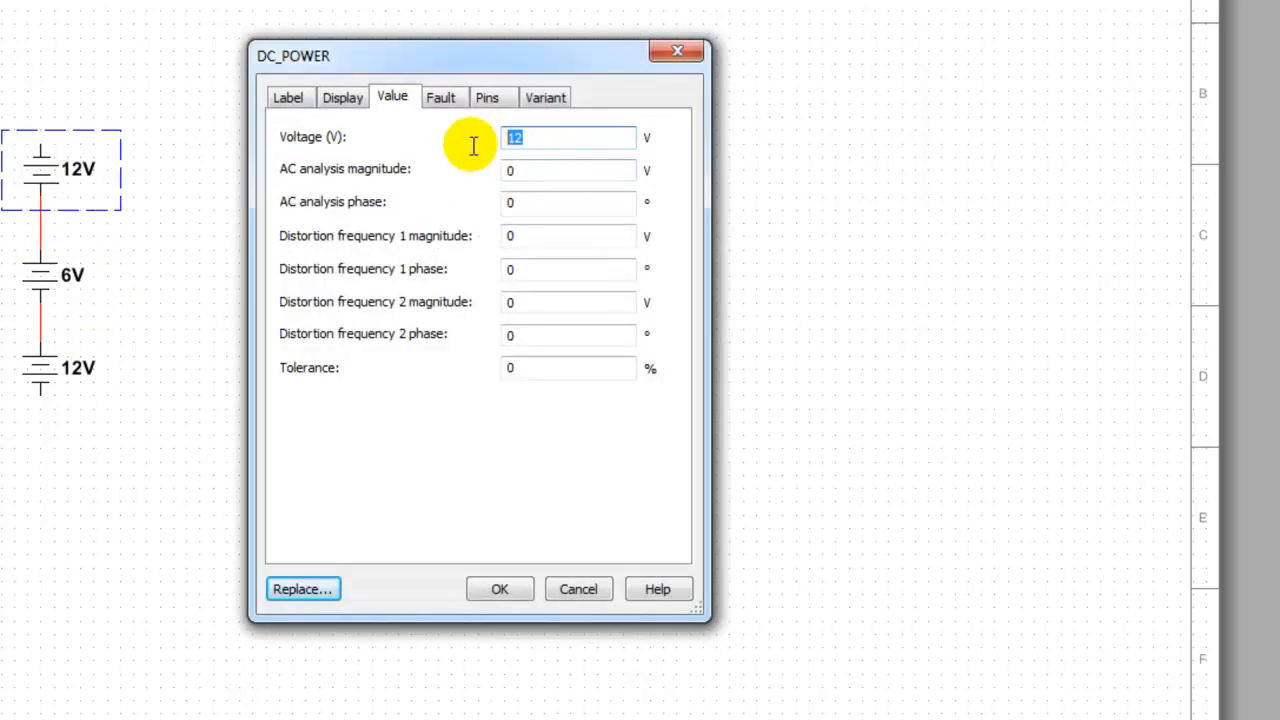
type("9")
left_click(506, 591)
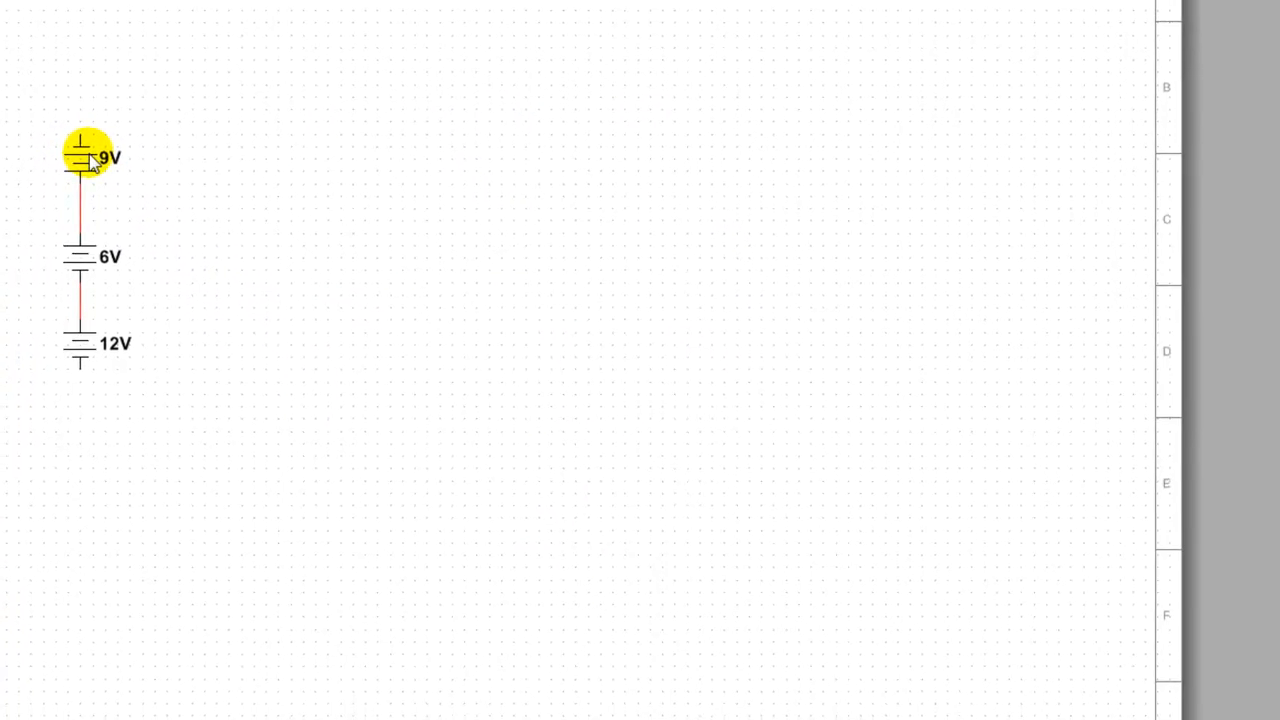
Step: Check the voltage setting in the top source's properties
right_click(88, 156)
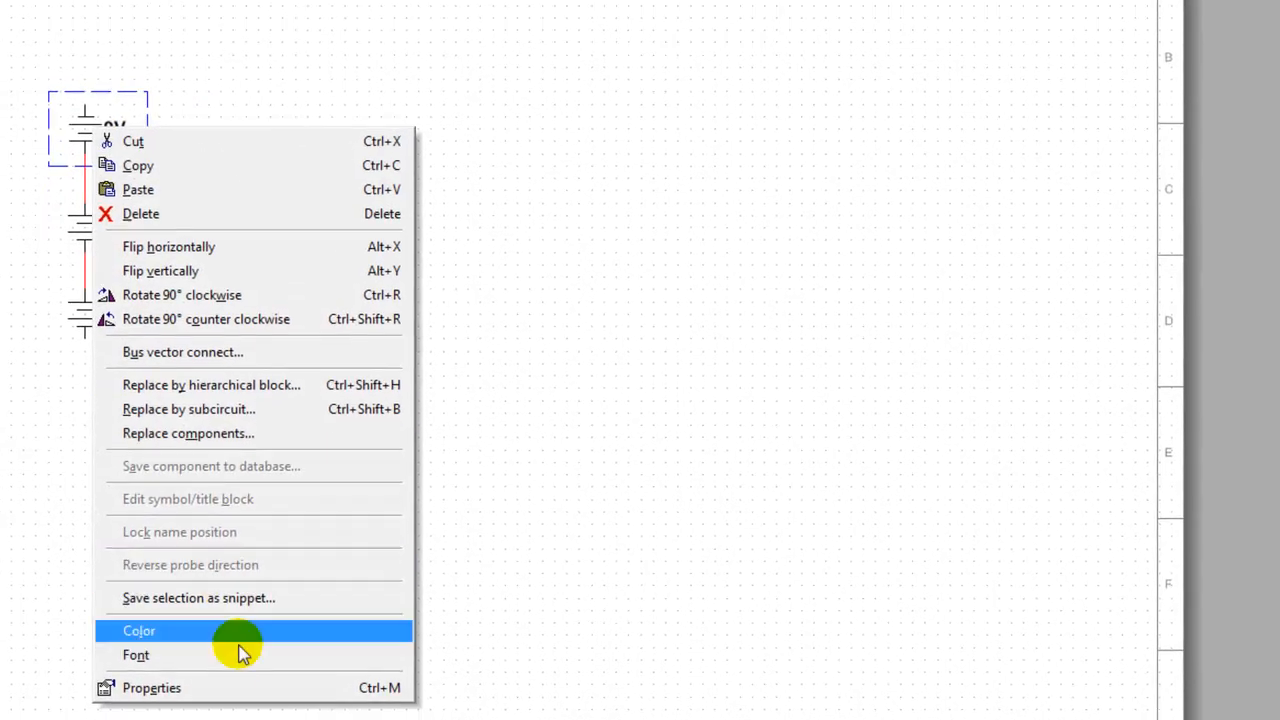
left_click(250, 677)
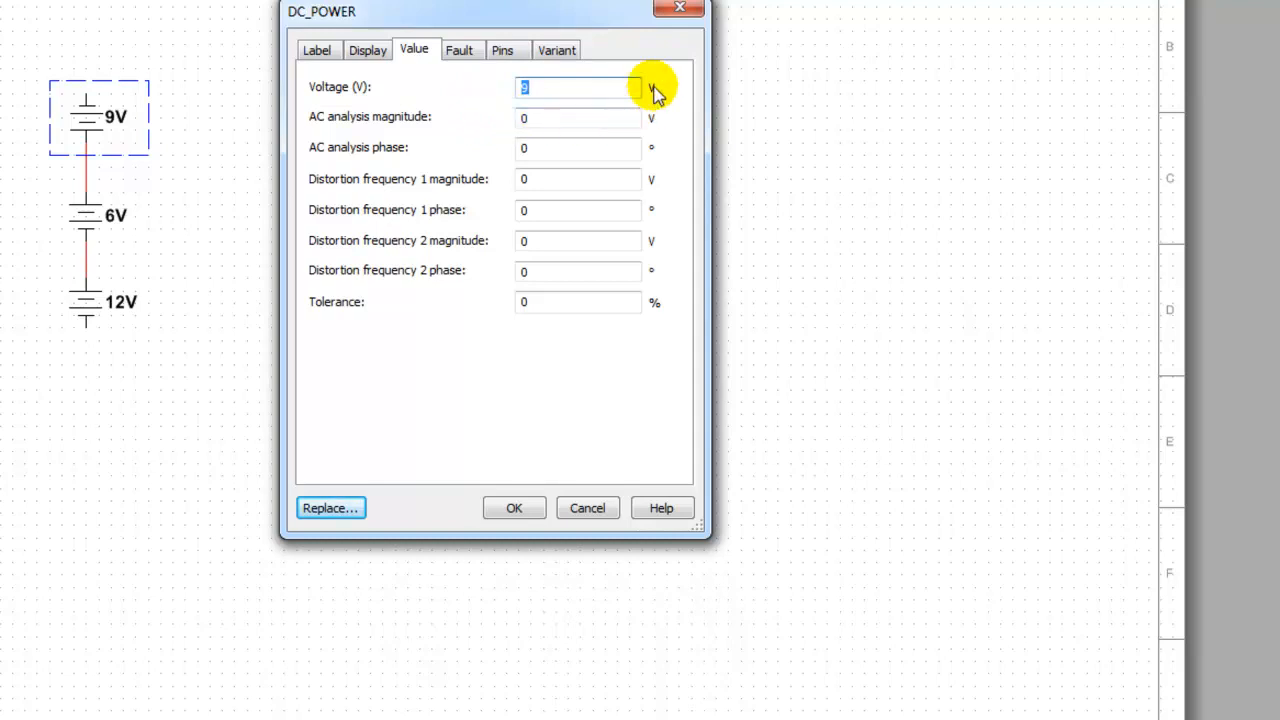
left_click(679, 12)
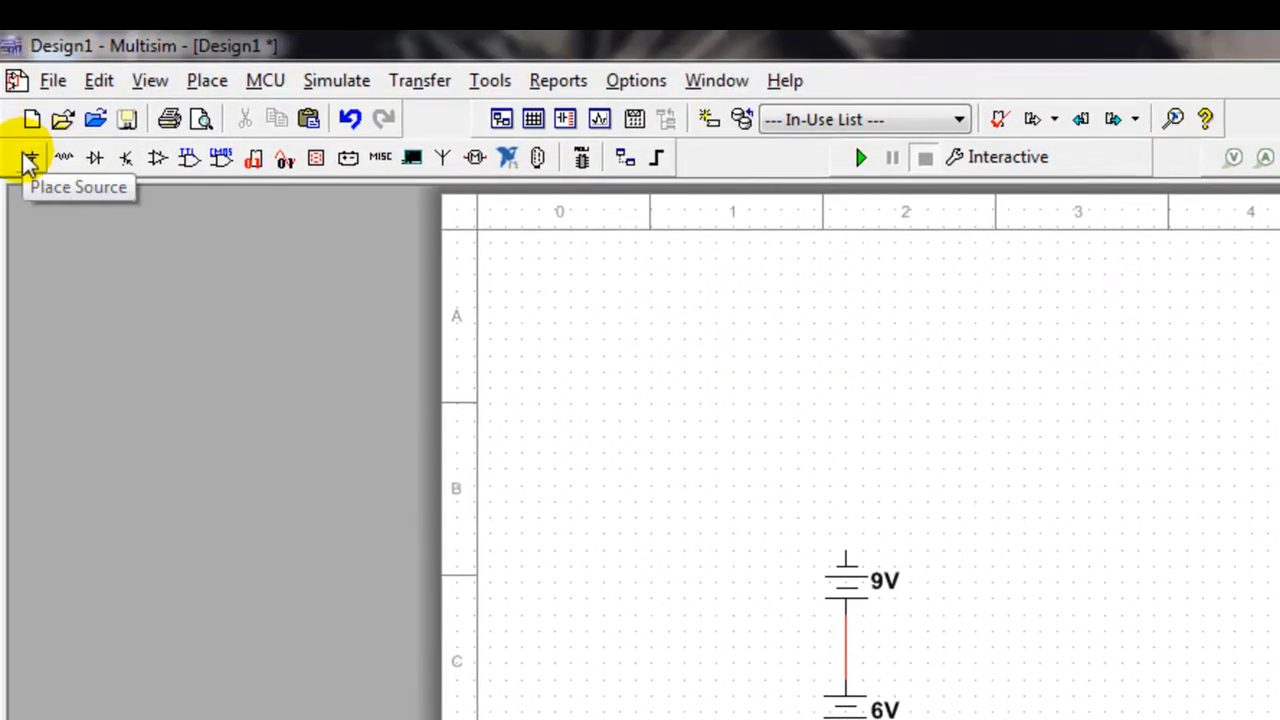
Step: Place an analog GROUND below the column of sources and wire it to the bottom source's lower terminal
left_click(29, 160)
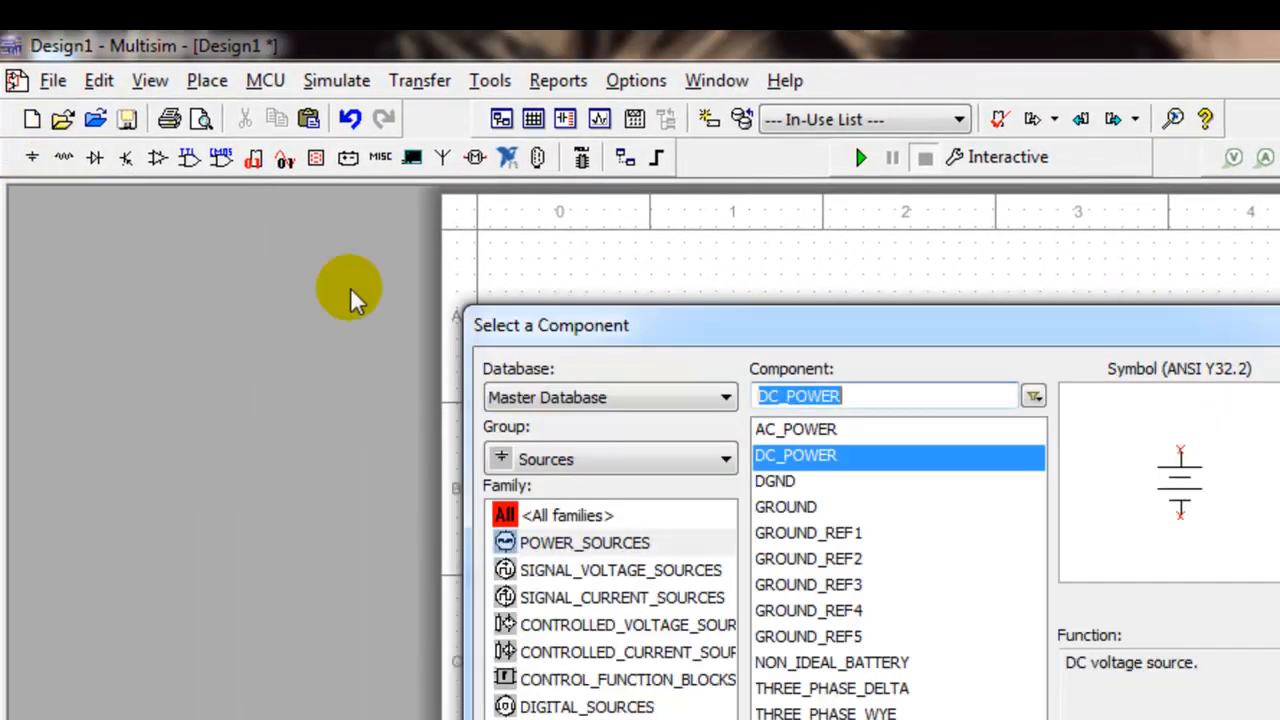
left_click(775, 507)
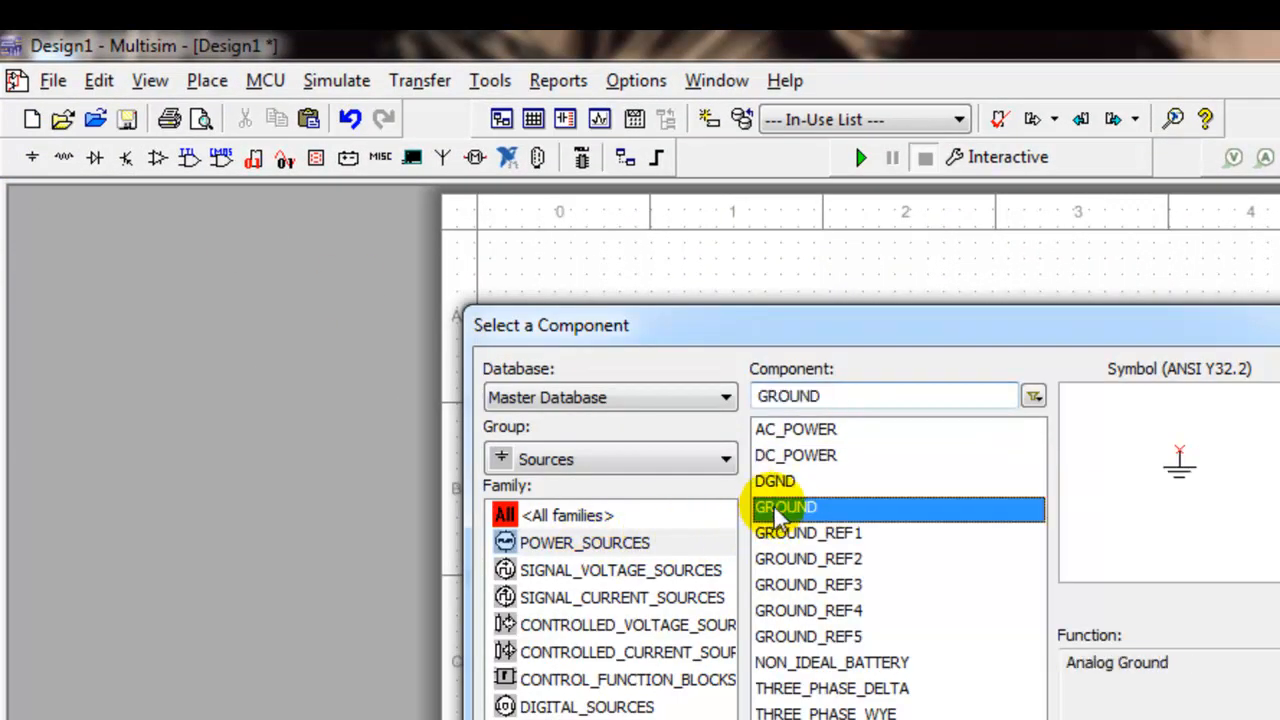
key("Return")
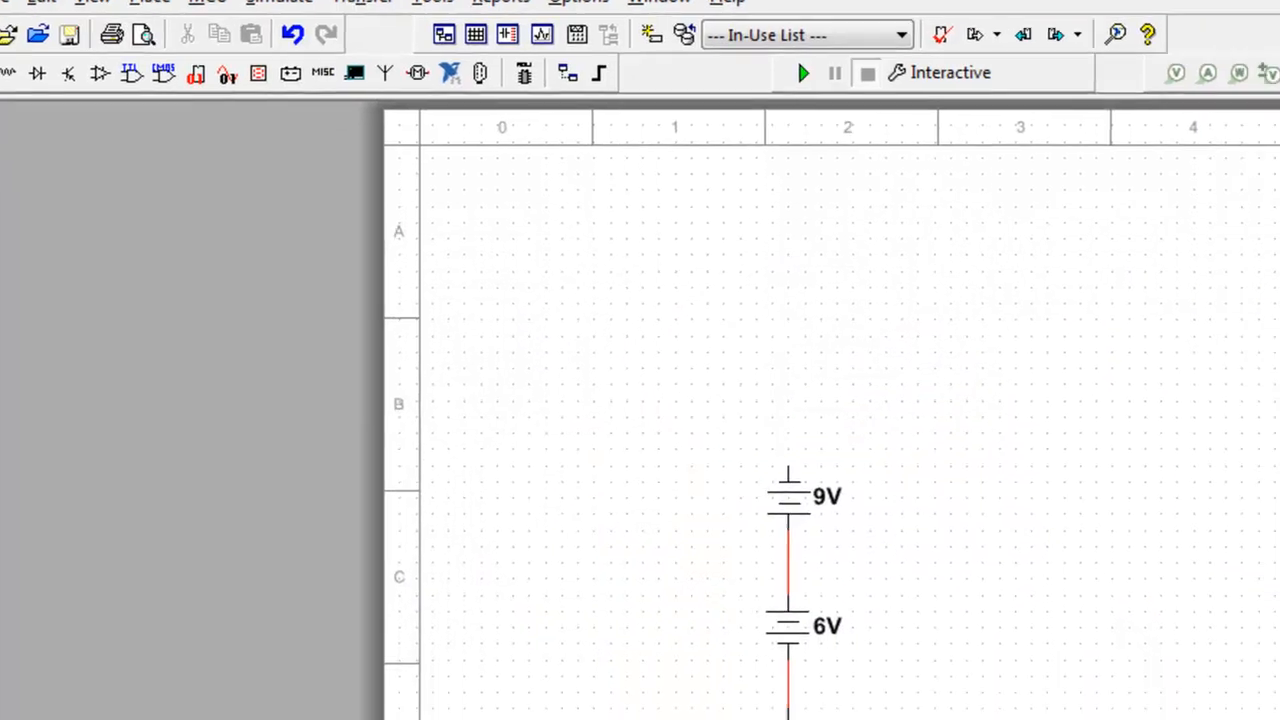
left_click(587, 553)
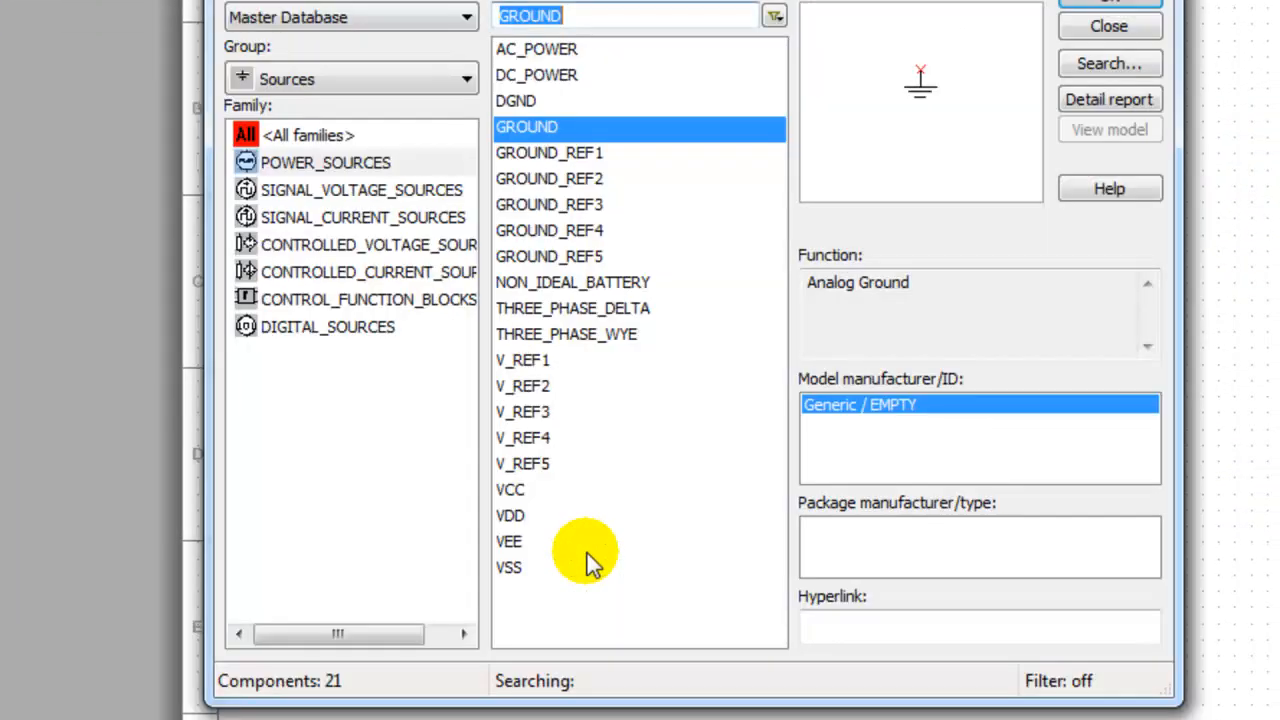
left_click(1109, 26)
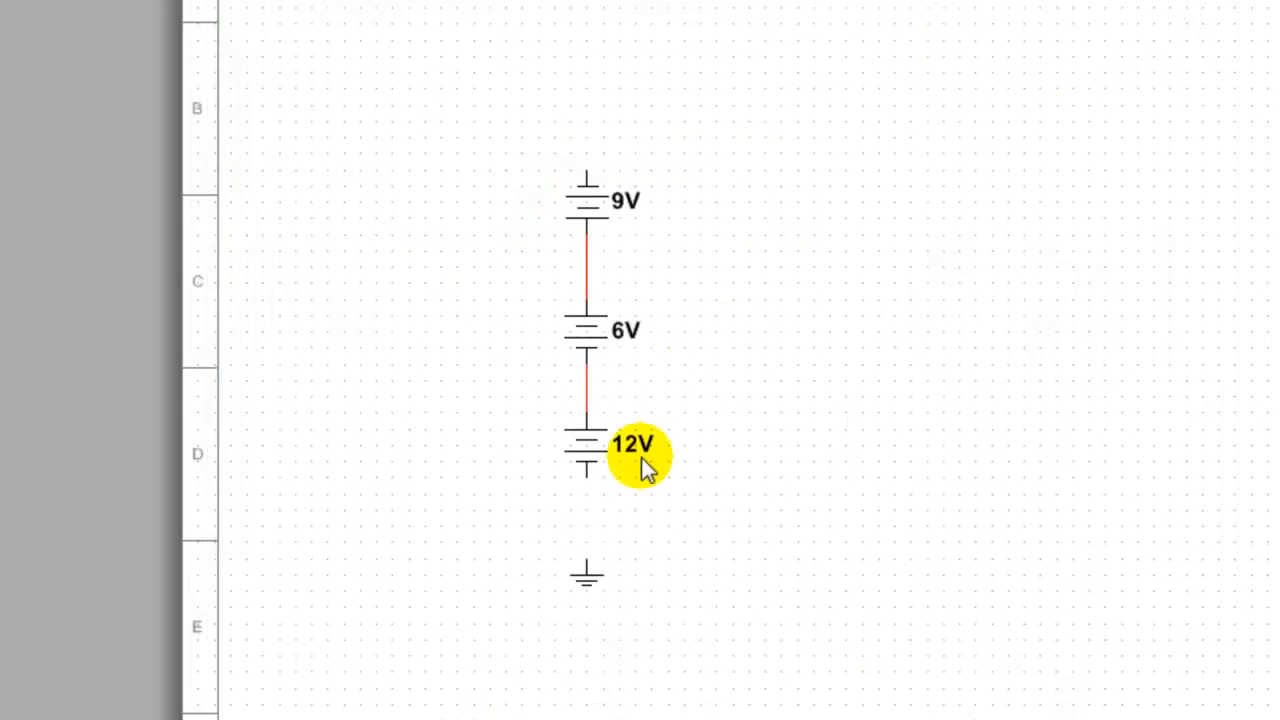
left_click_drag(583, 560, 591, 481)
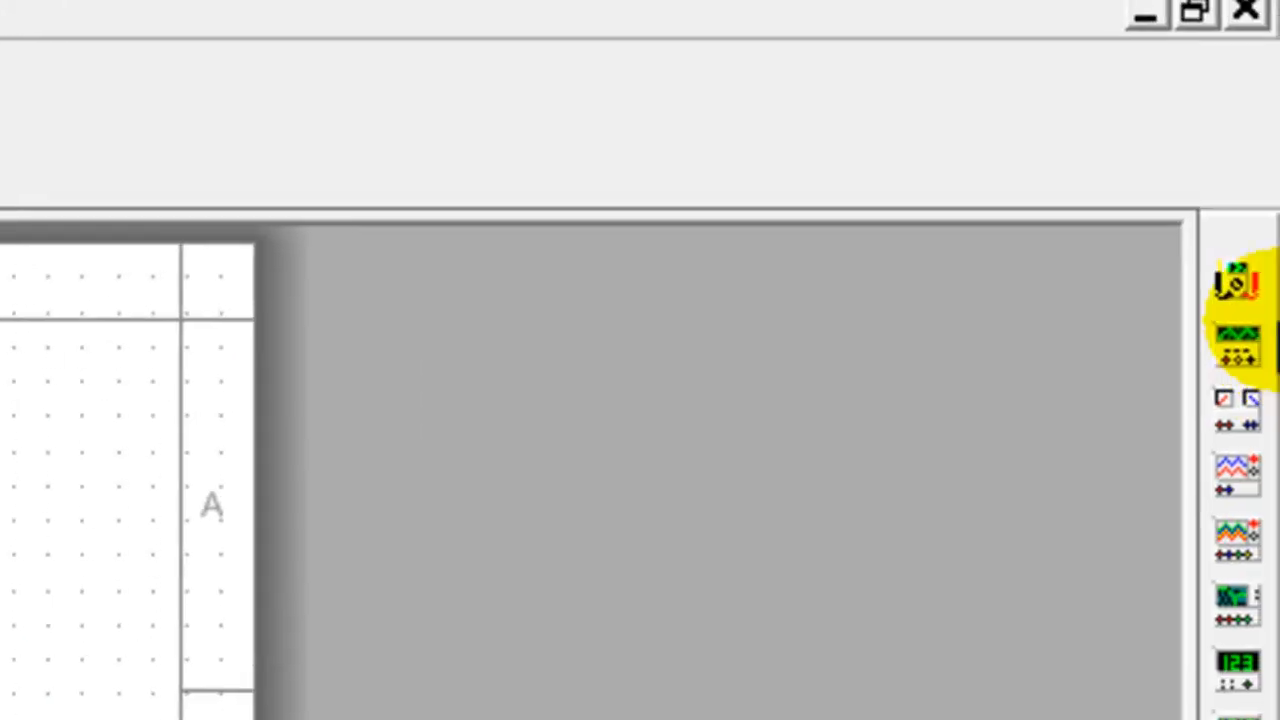
Step: Place a multimeter above the sources and wire its positive terminal to the 9 V source's upper terminal, straightening the wire
left_click(1240, 285)
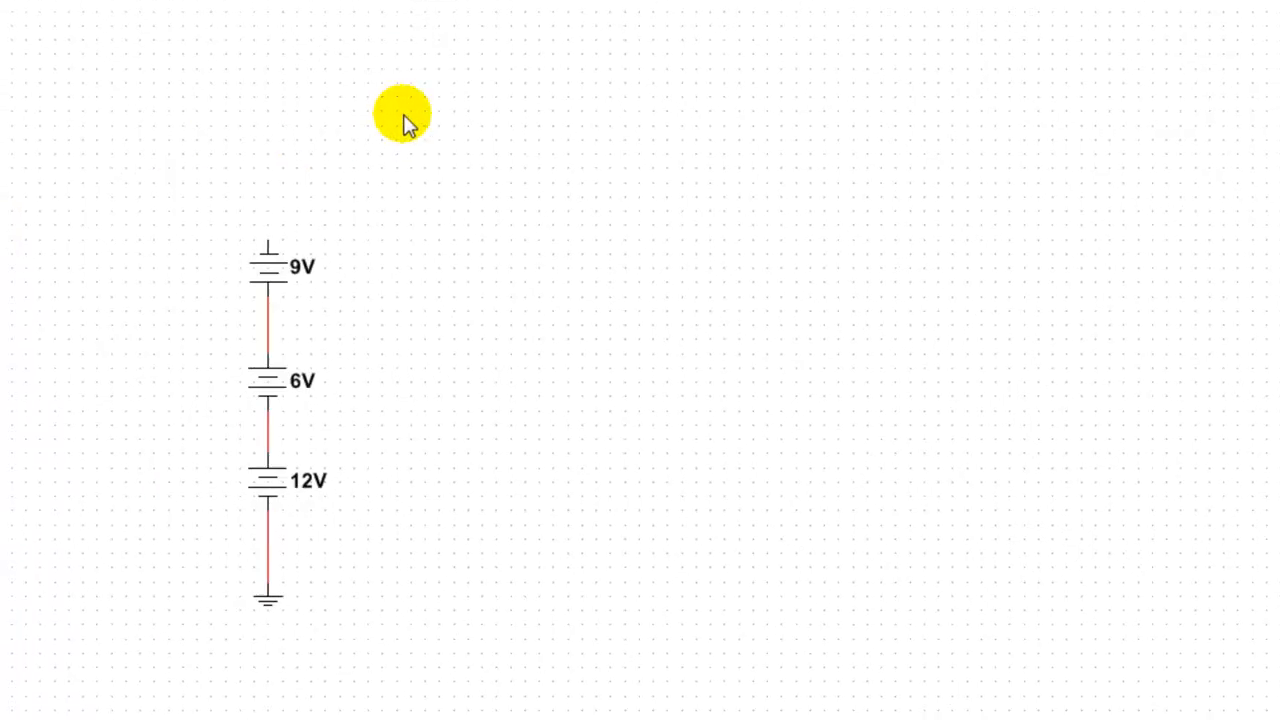
left_click(405, 123)
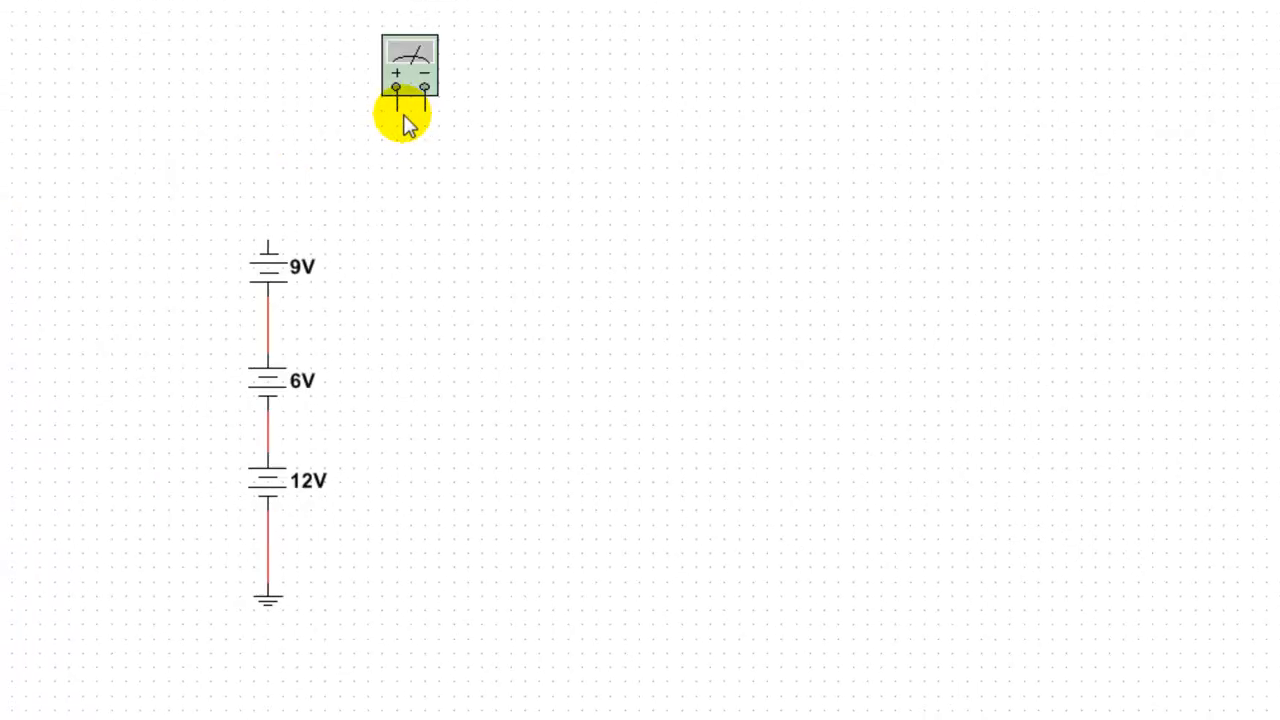
left_click(397, 110)
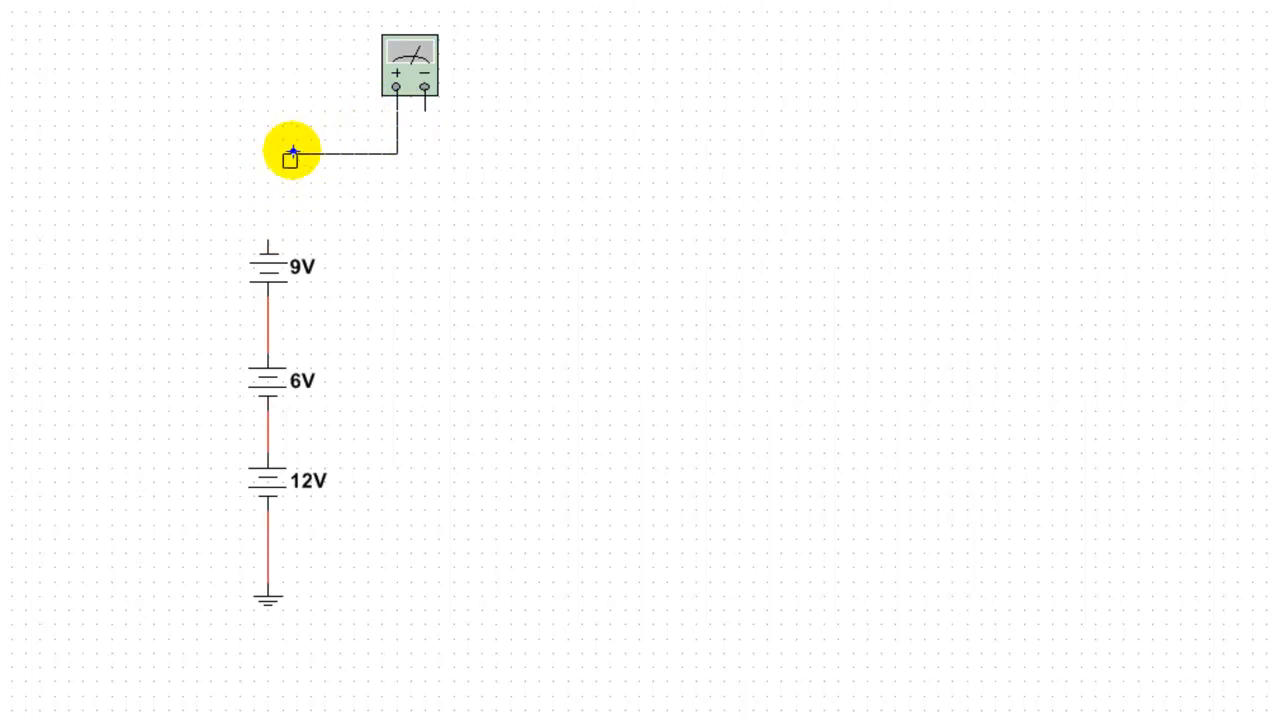
key("Escape")
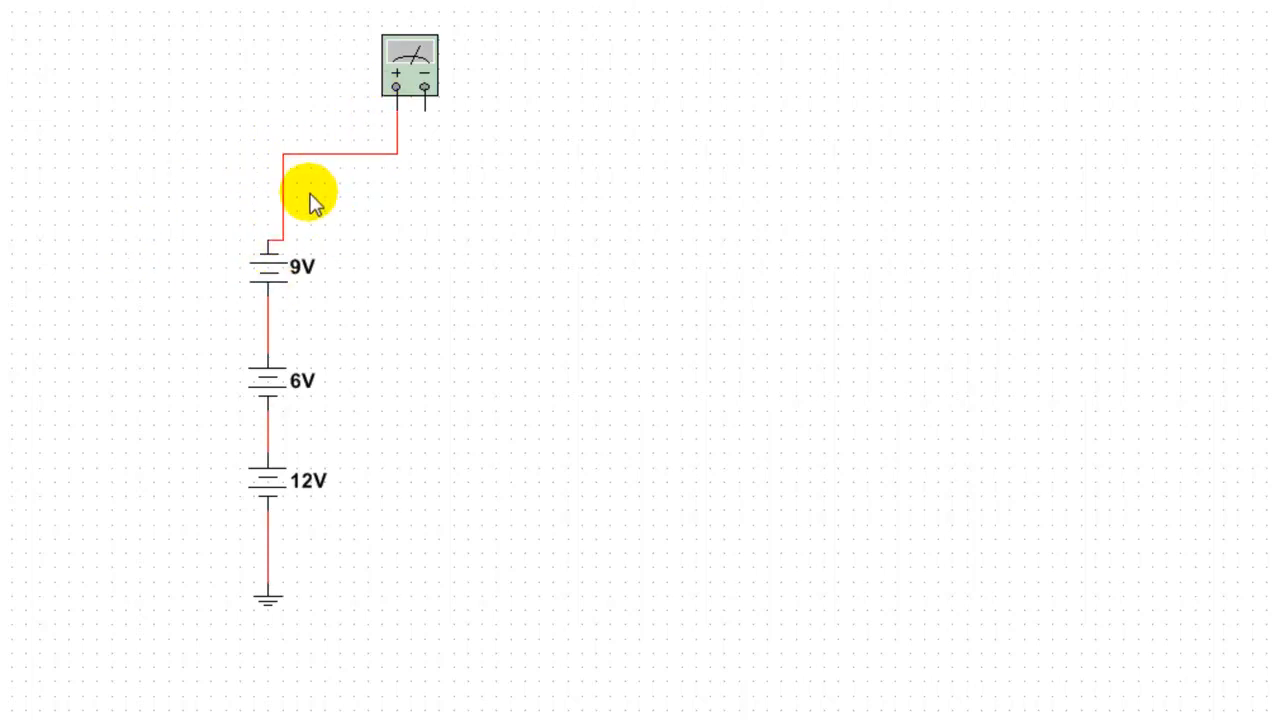
left_click_drag(282, 206, 267, 203)
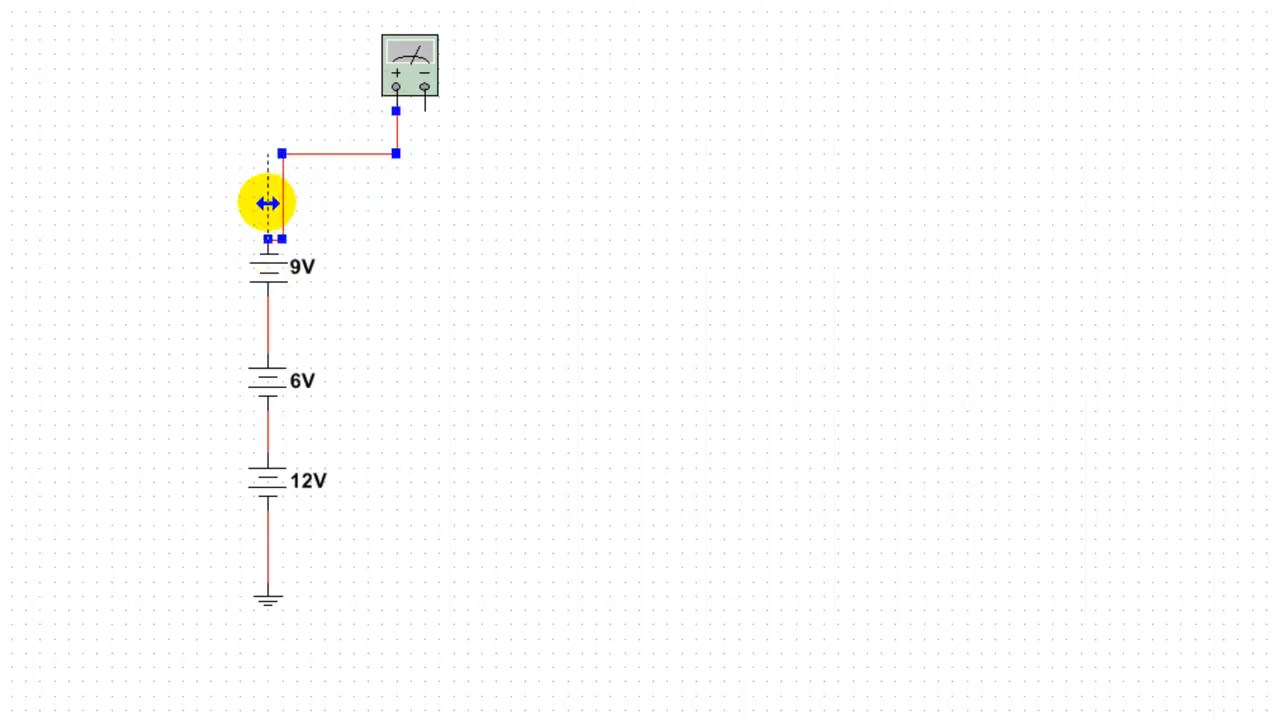
Step: Wire the multimeter's negative terminal to the line between the 12 V source and ground, and simulate with its display open to measure voltage
left_click(427, 114)
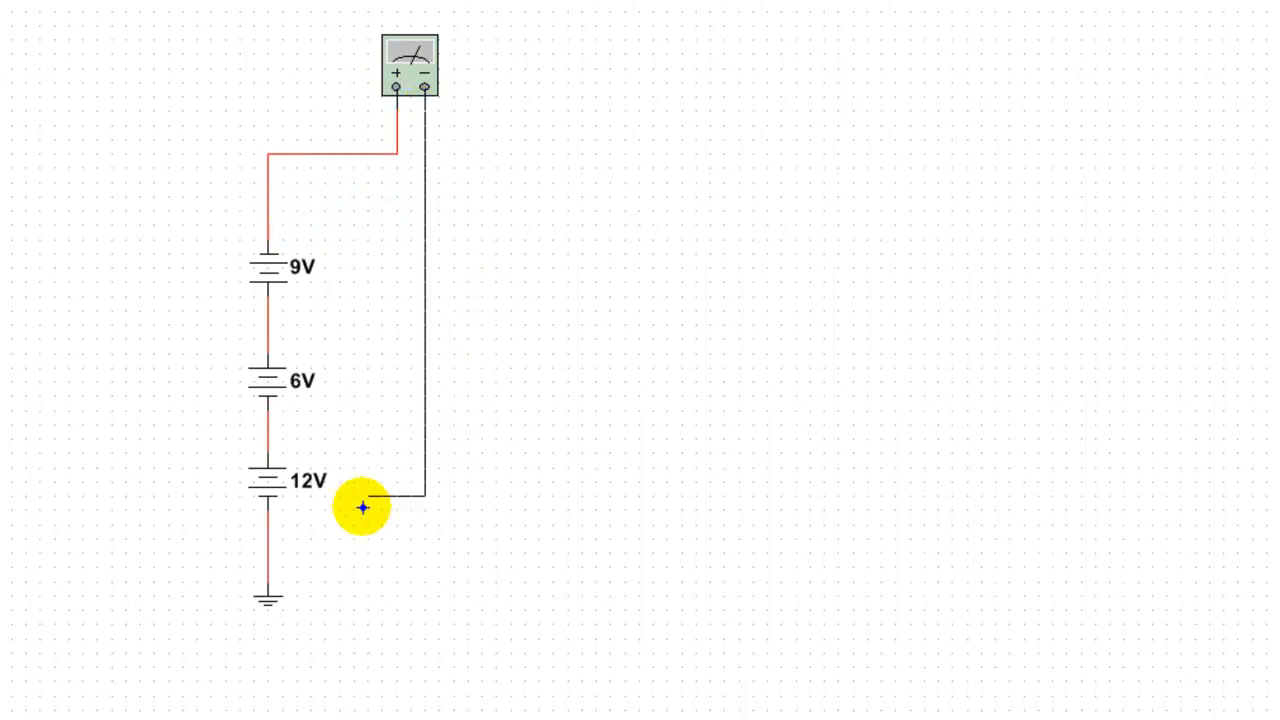
left_click(270, 548)
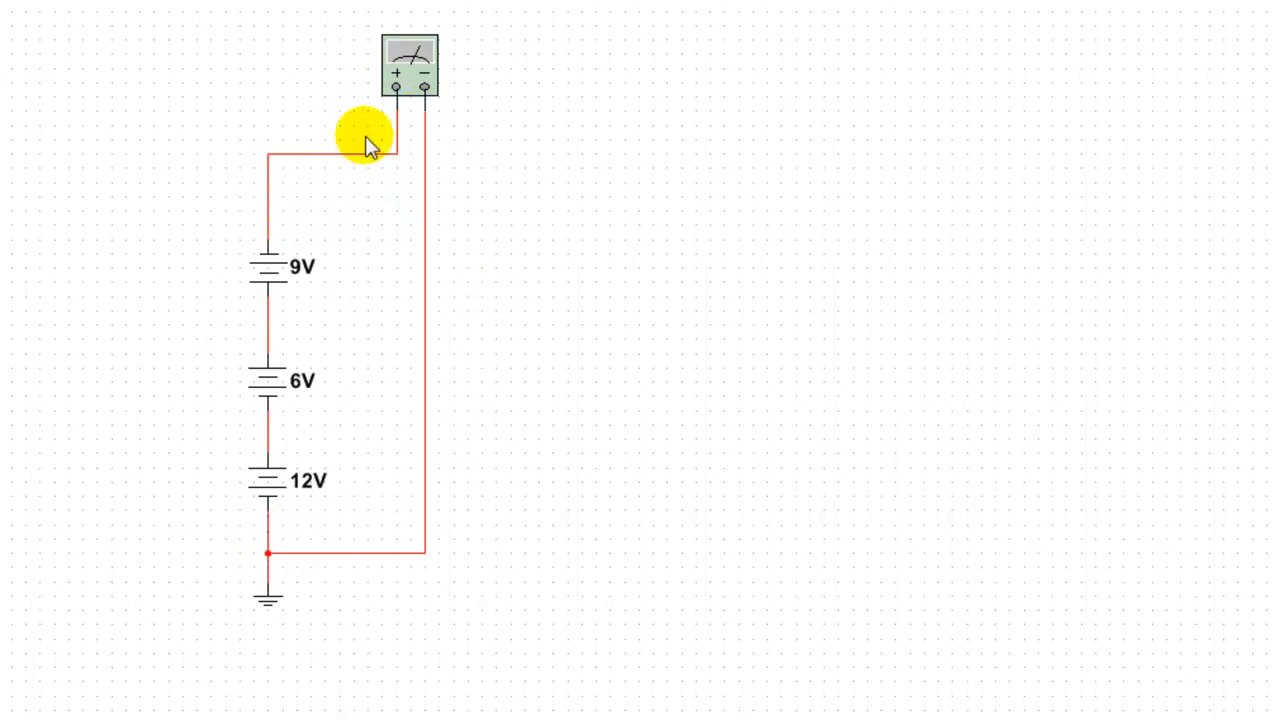
double_click(410, 60)
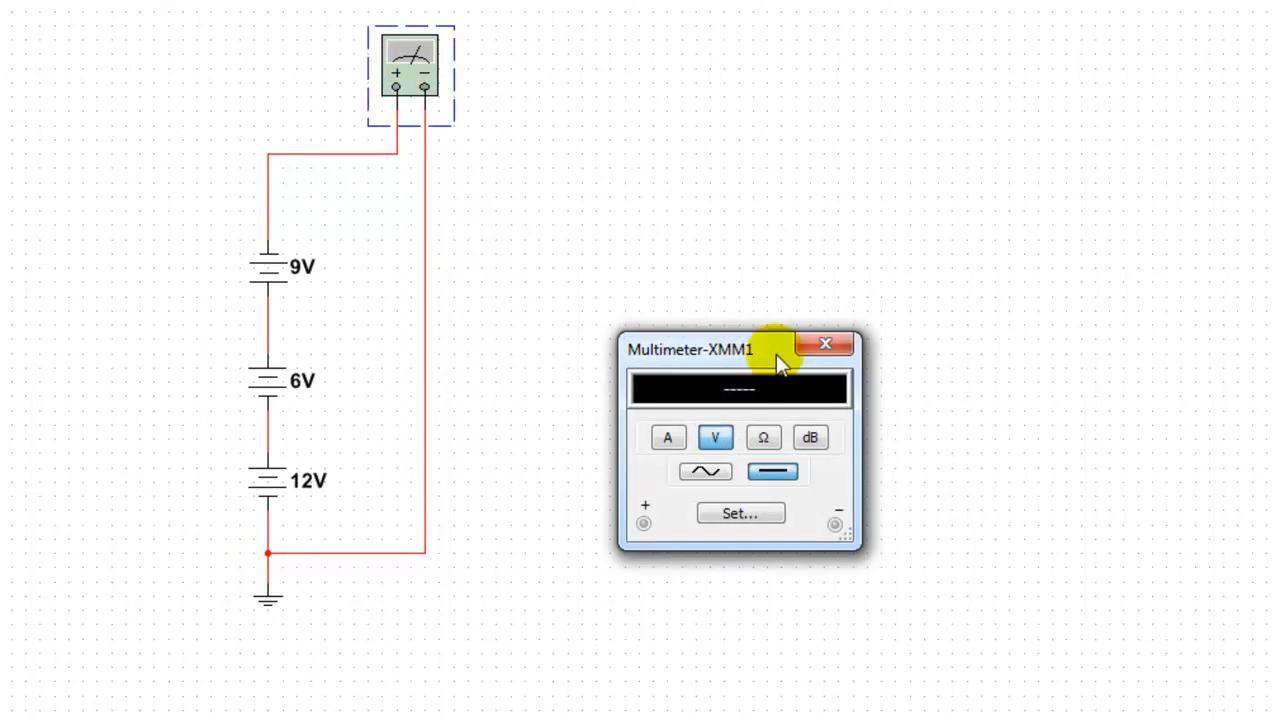
left_click_drag(770, 348, 623, 36)
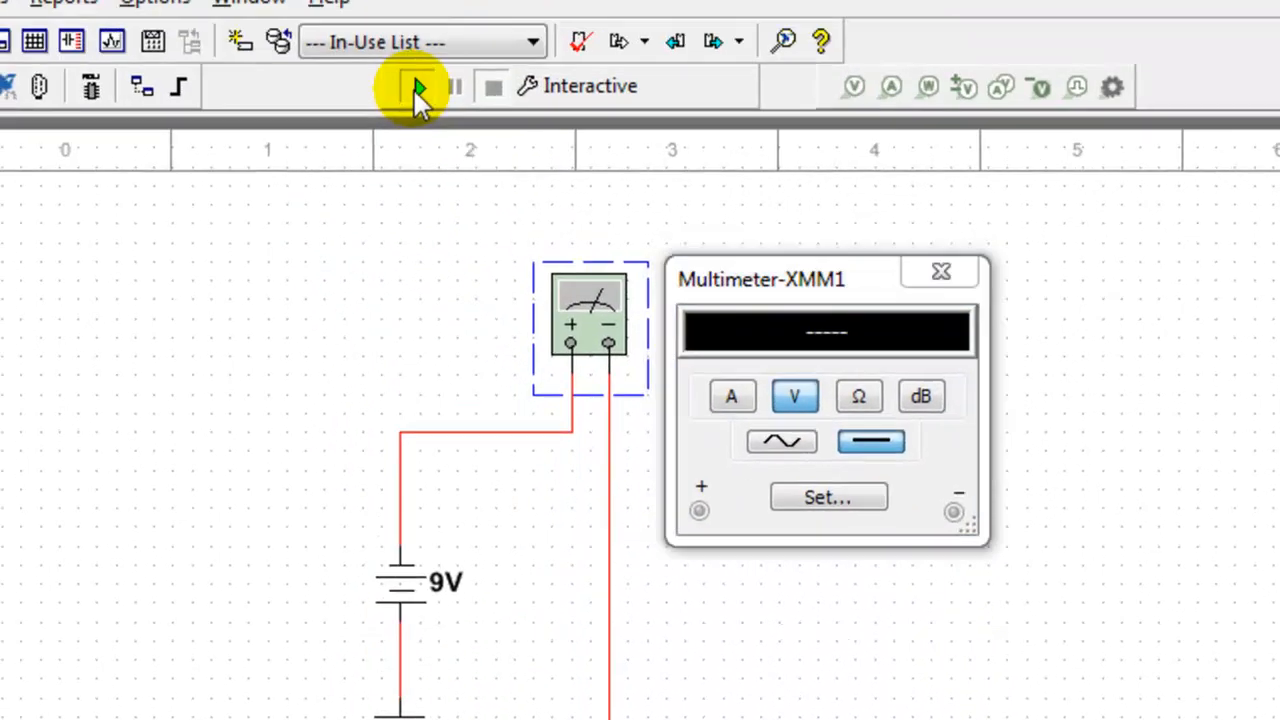
left_click(417, 86)
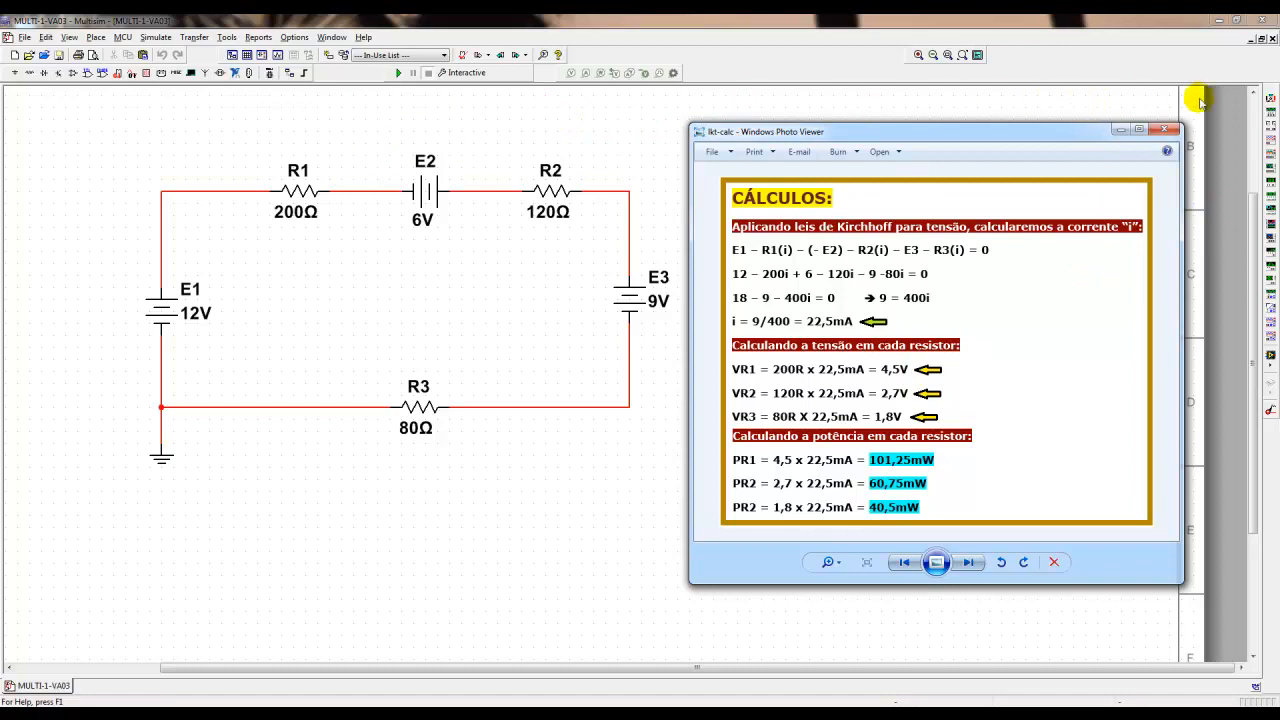
Step: Place a multimeter above R1 in the resistor circuit and wire its positive and negative terminals across R1
left_click(1271, 99)
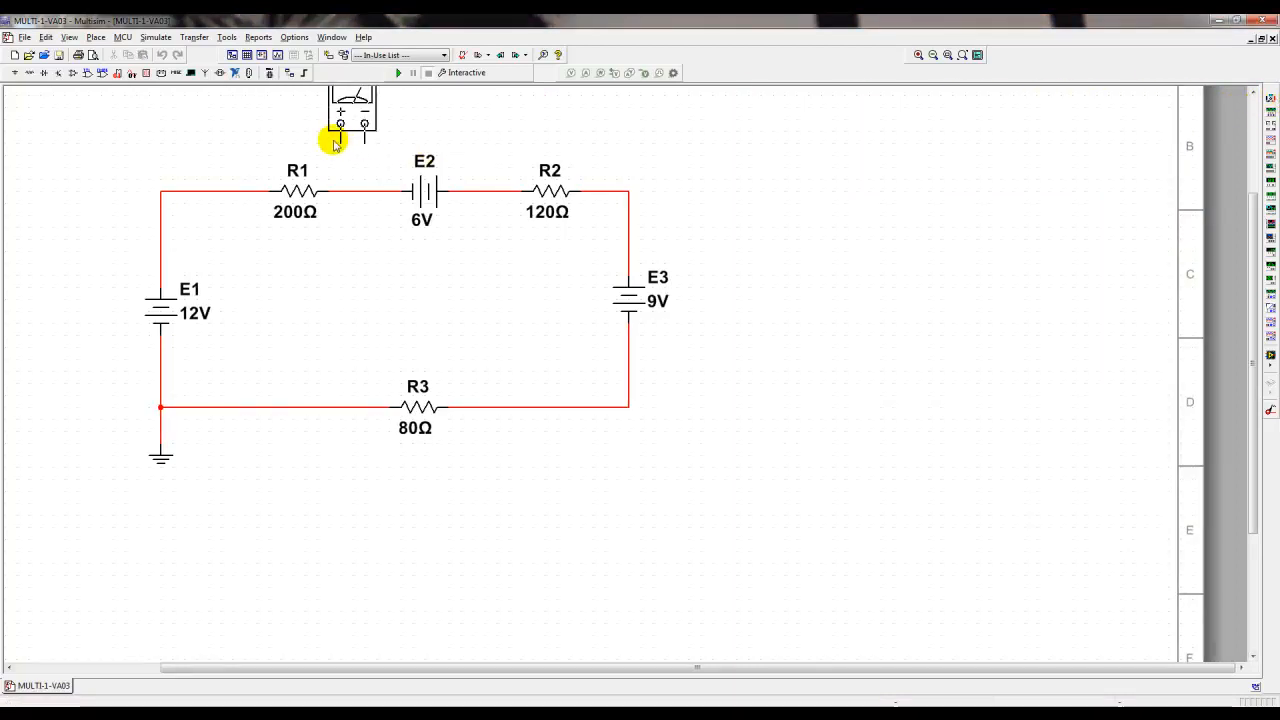
left_click(300, 153)
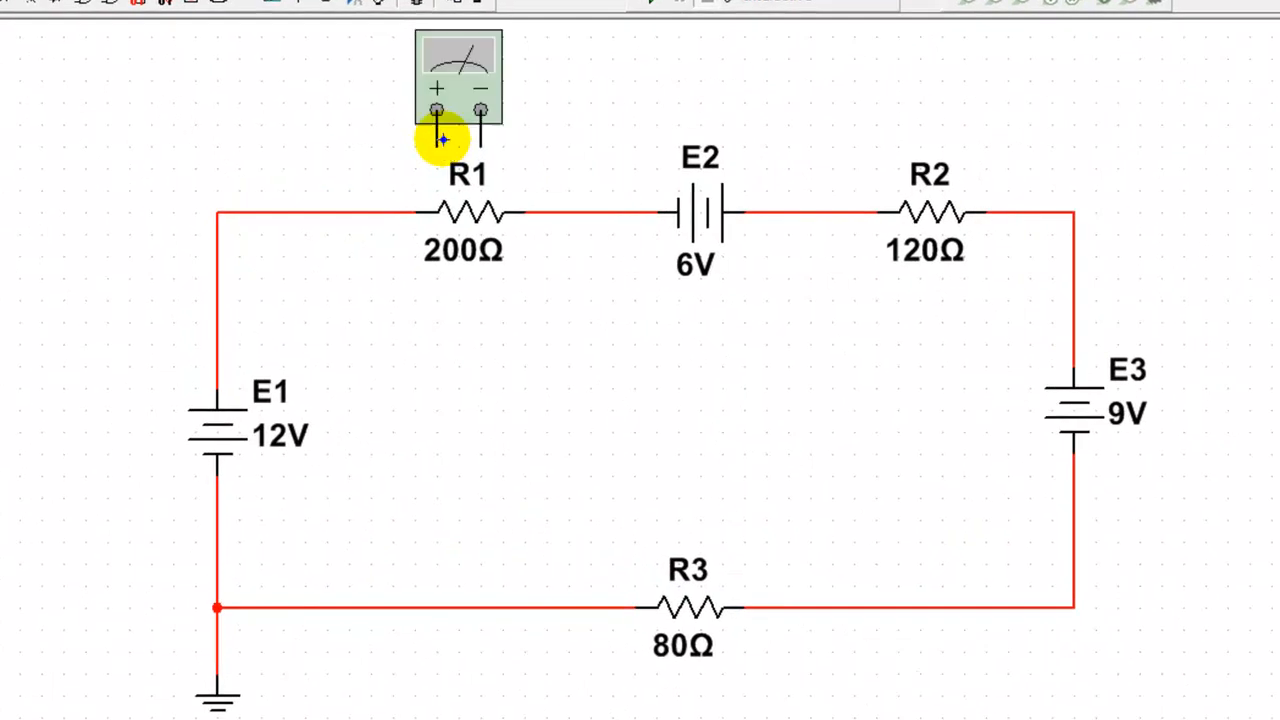
left_click(433, 147)
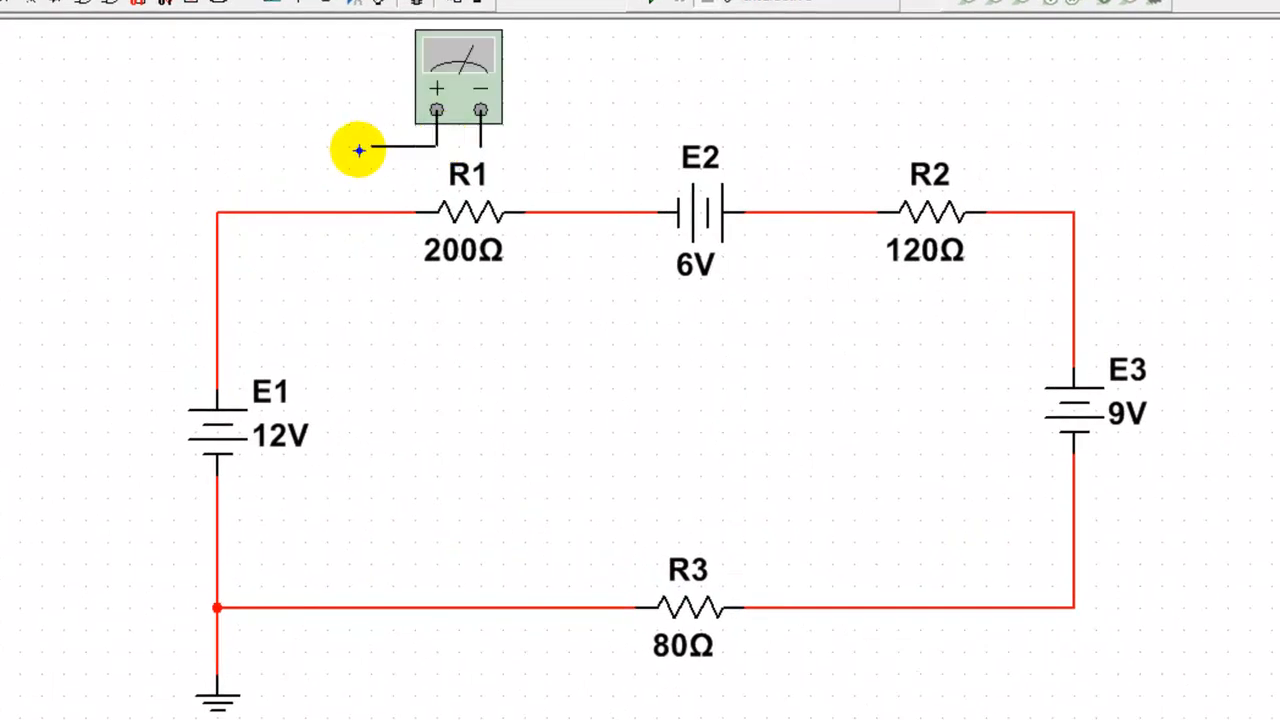
left_click(327, 212)
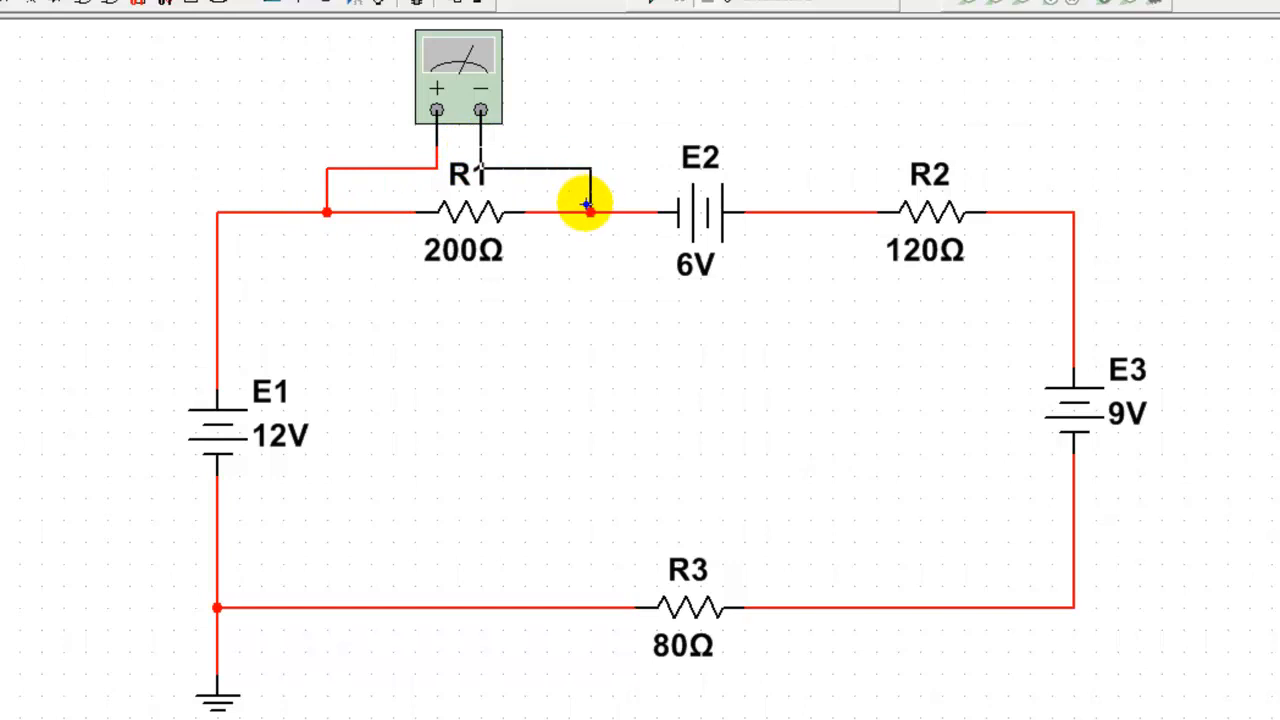
left_click(590, 211)
Step: Measure the DC voltage across R1 with the multimeter in a simulation run, ending the run and closing the display
double_click(480, 80)
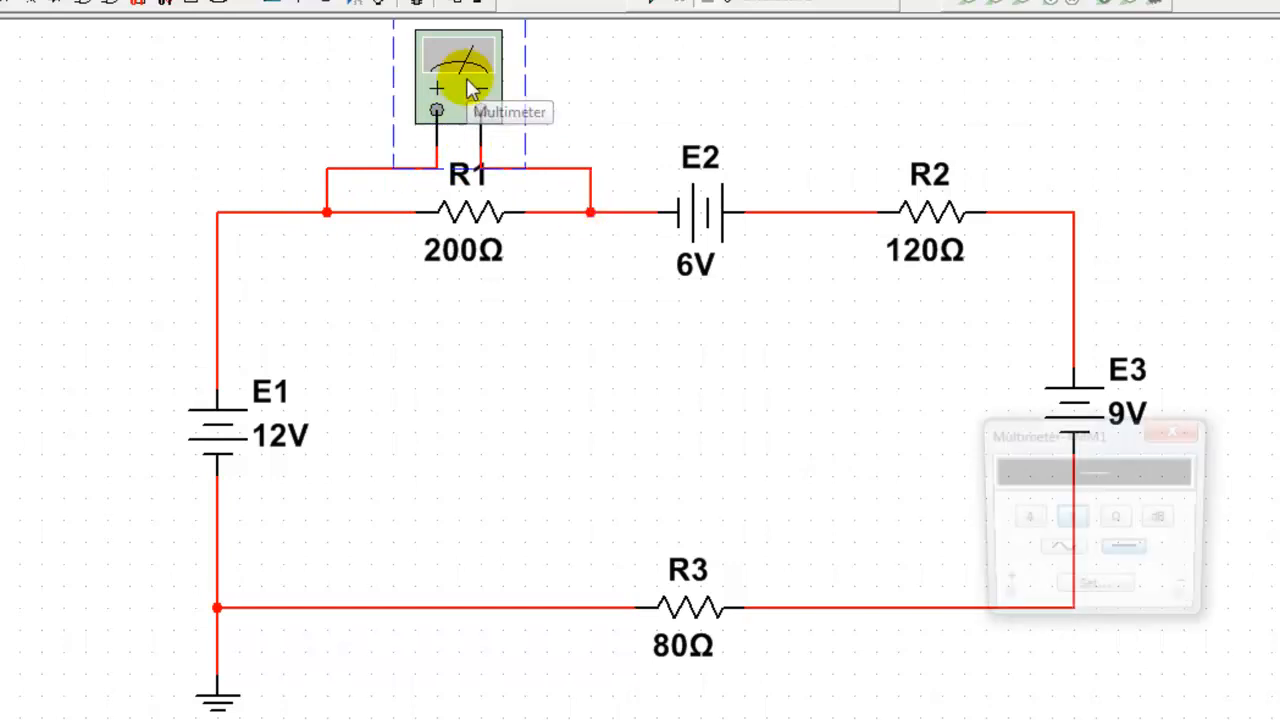
left_click_drag(1093, 443, 636, 160)
left_click(812, 368)
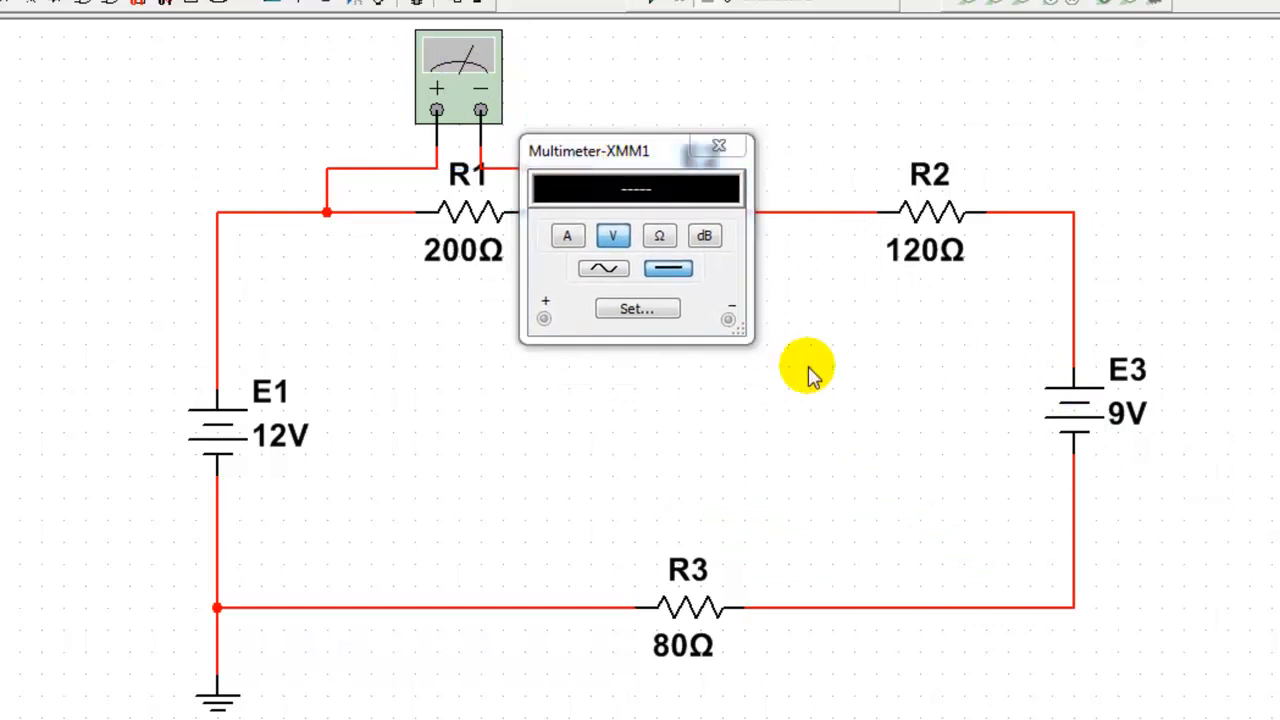
left_click(614, 238)
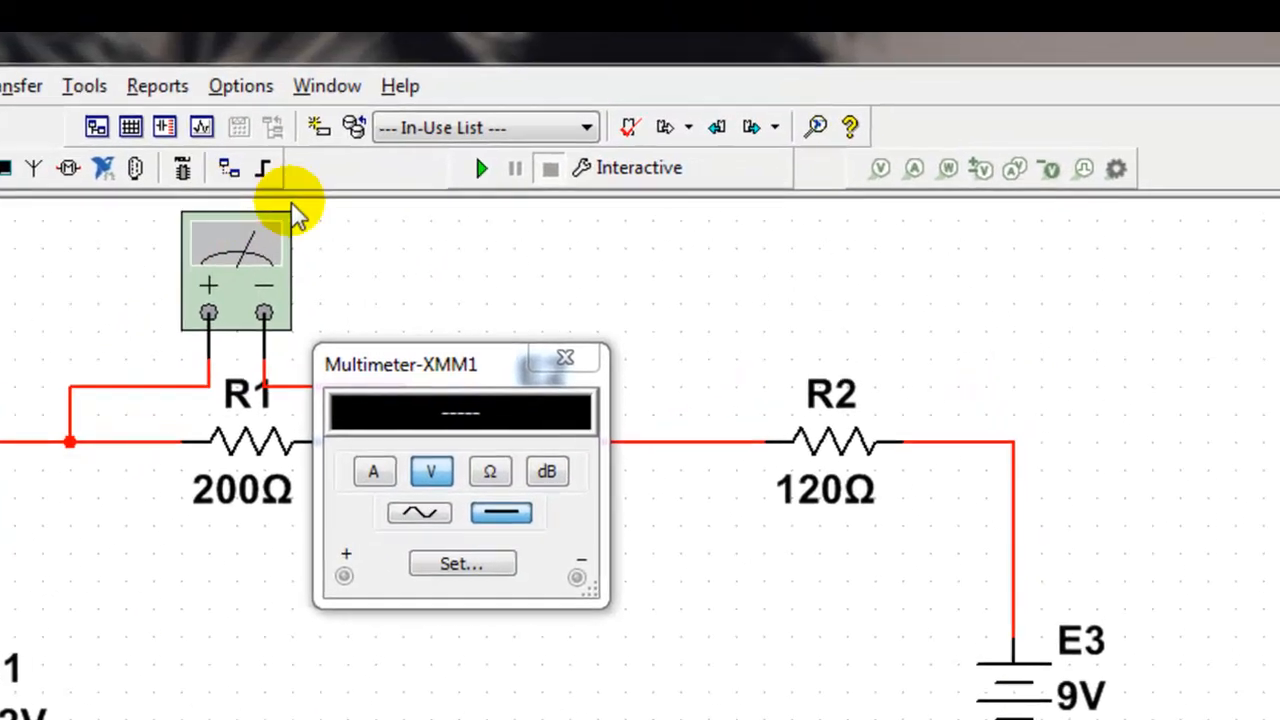
left_click(481, 172)
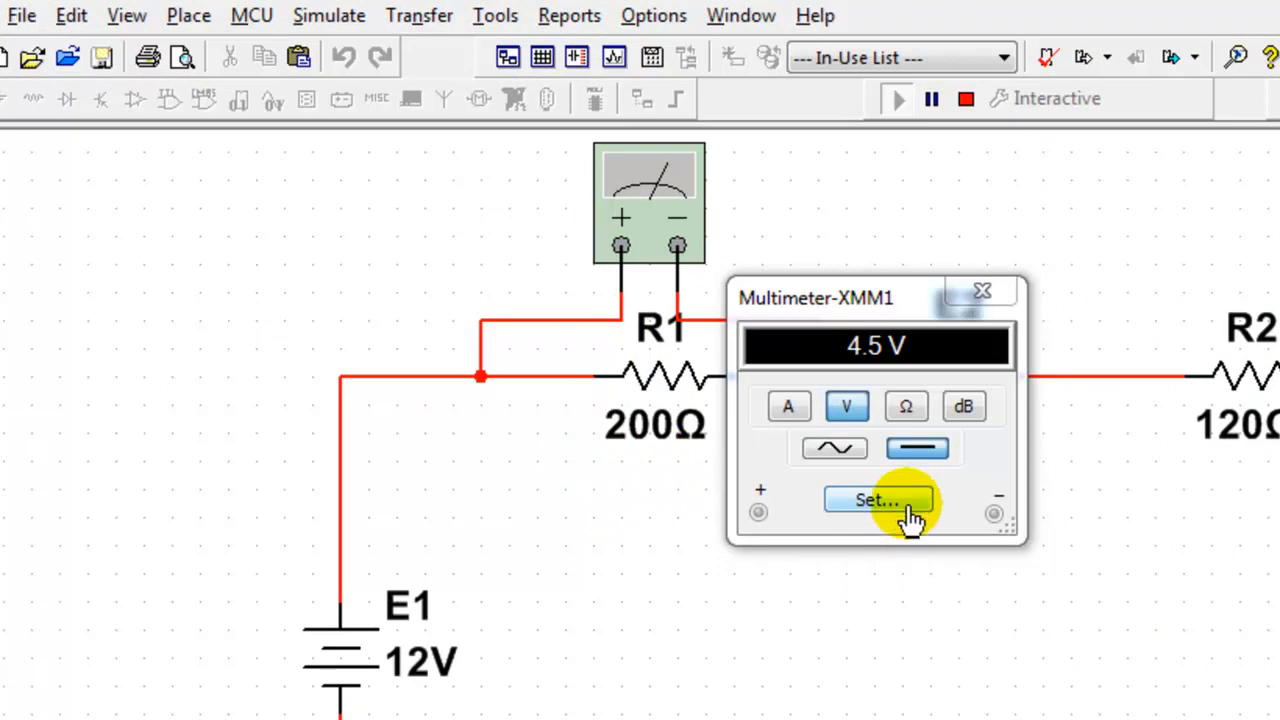
left_click(966, 98)
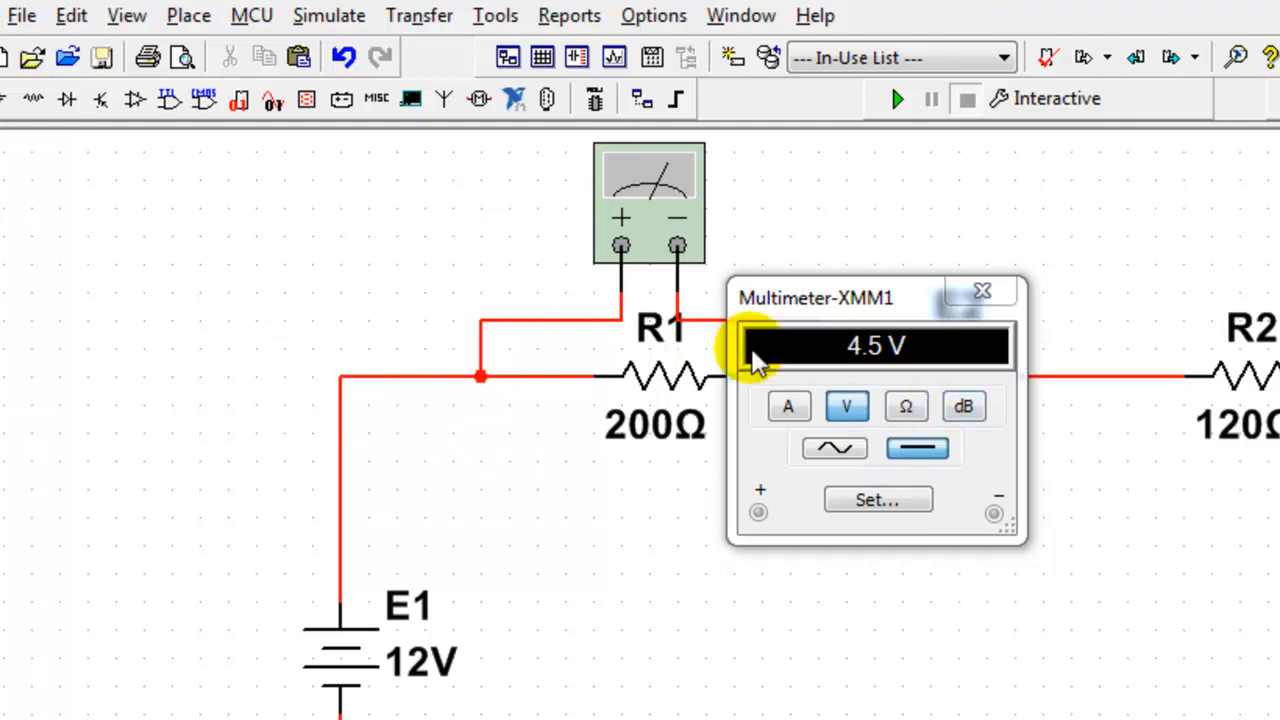
left_click(981, 292)
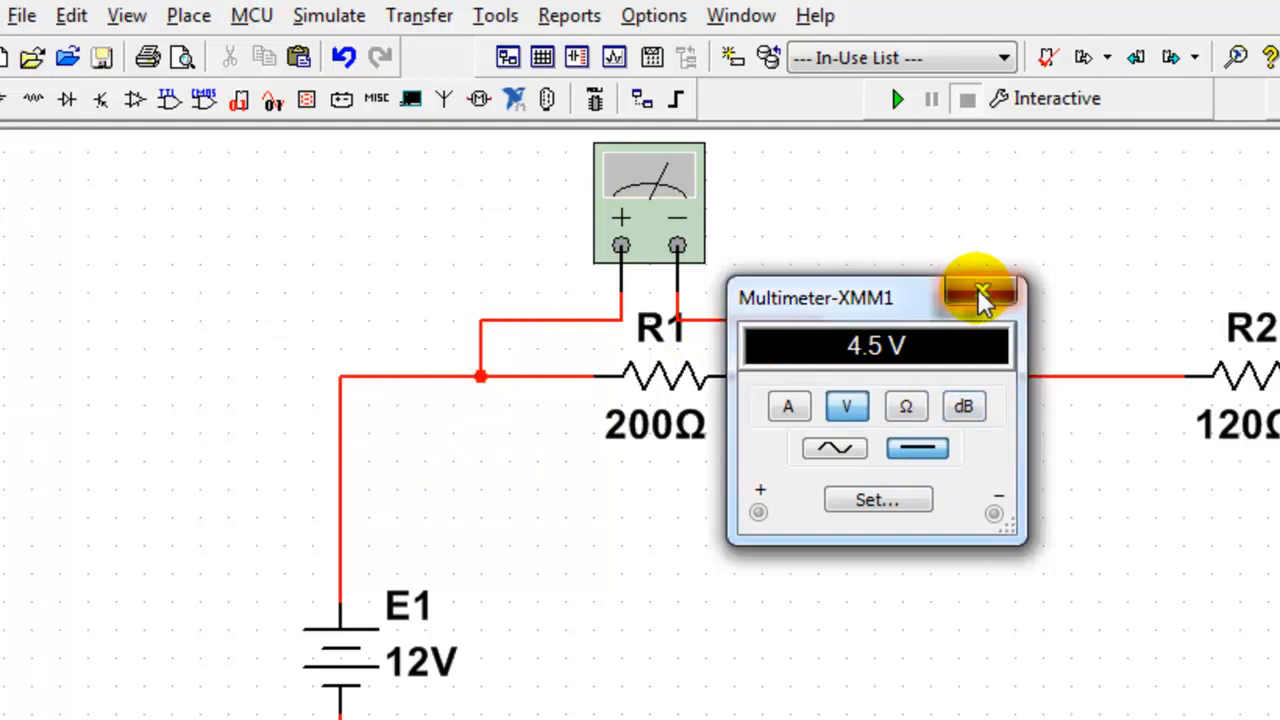
Step: Replace the wire between E1 and R1 with a second multimeter connected in series, positive terminal to E1 and negative to R1's node
left_click(418, 377)
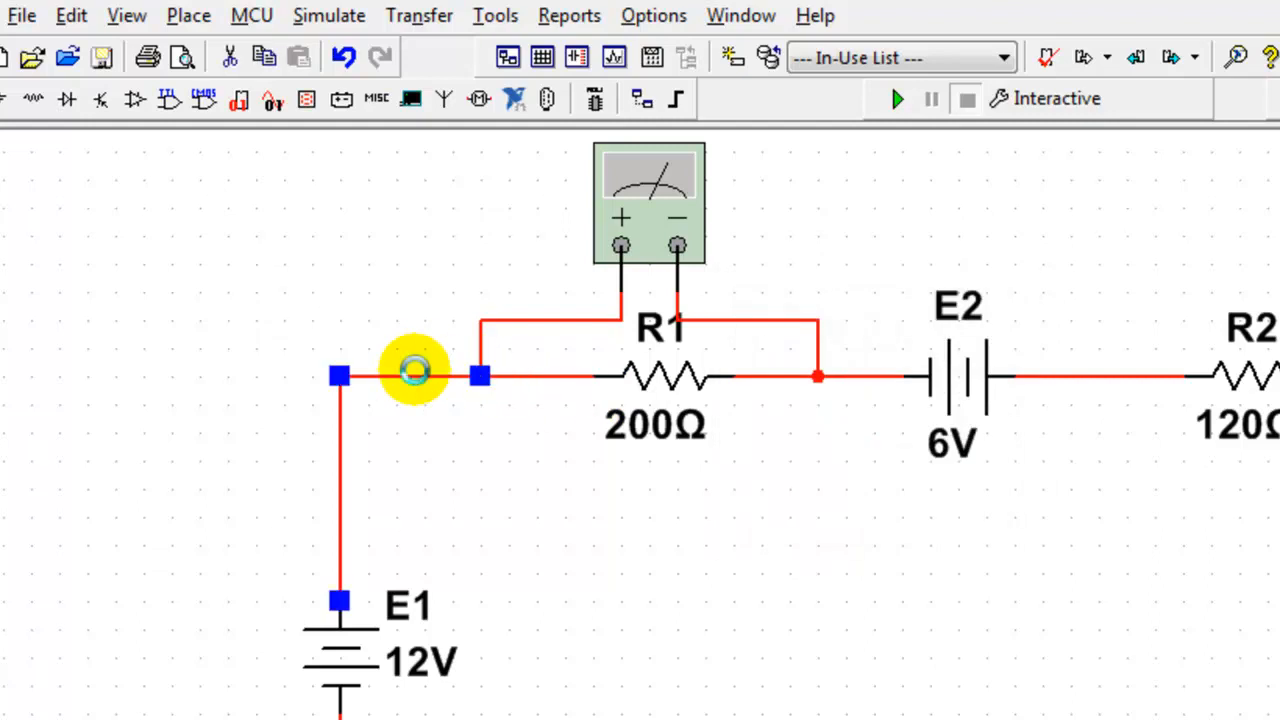
key("Delete")
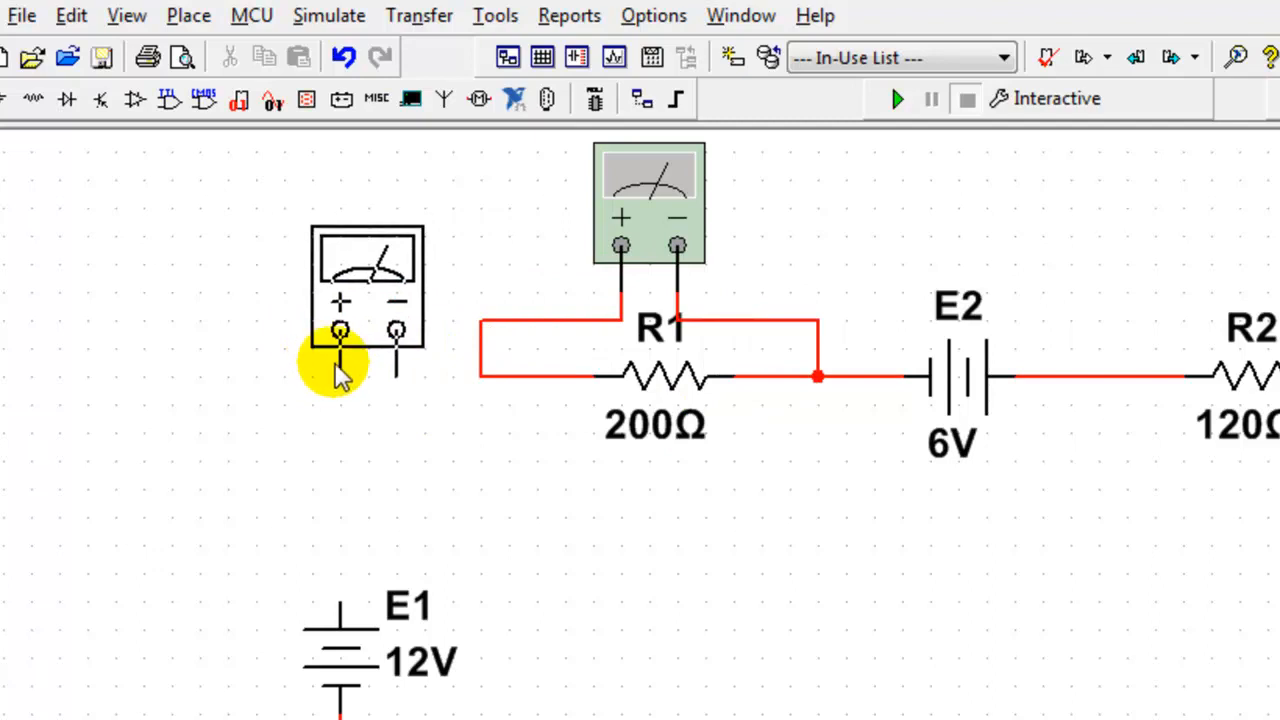
left_click(340, 360)
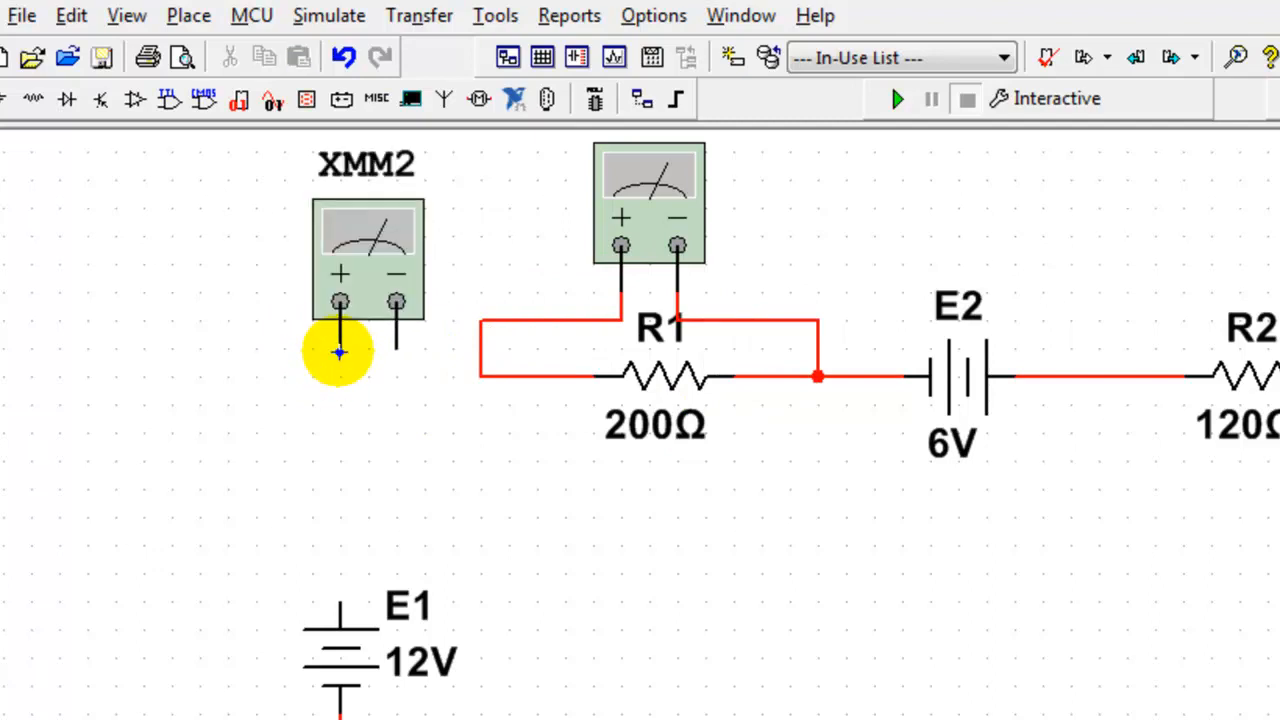
left_click(338, 592)
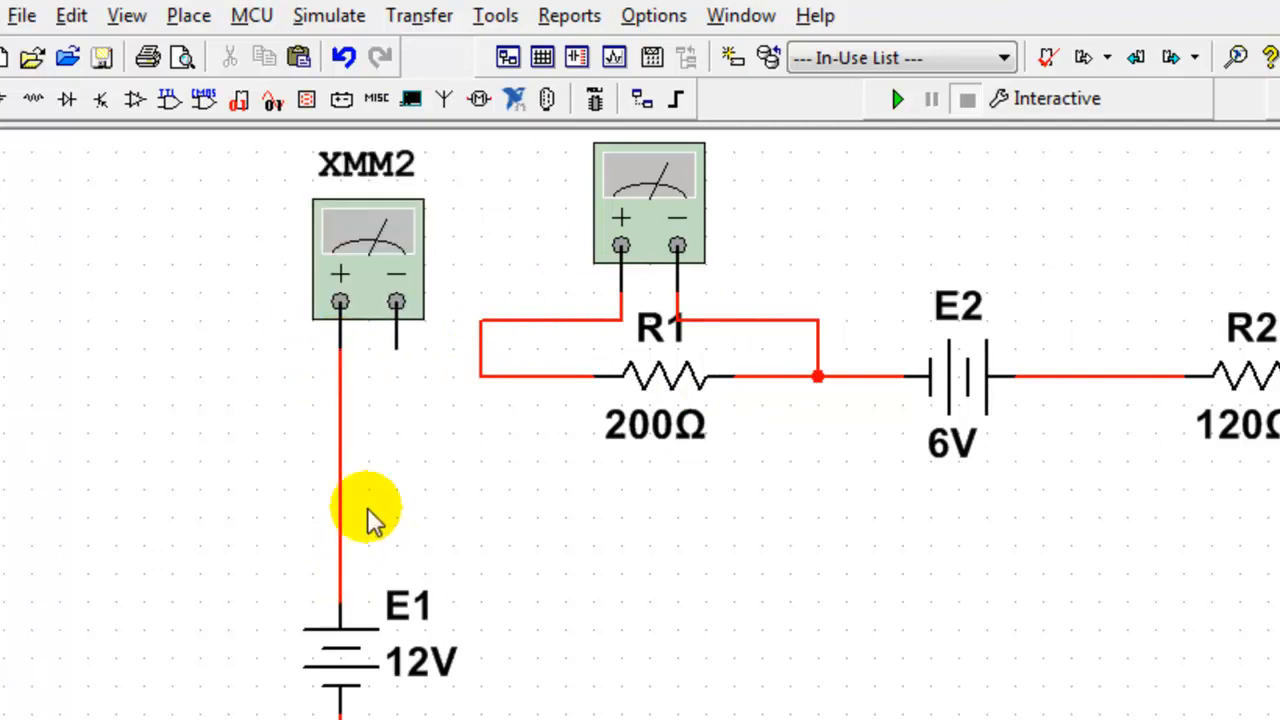
left_click(396, 348)
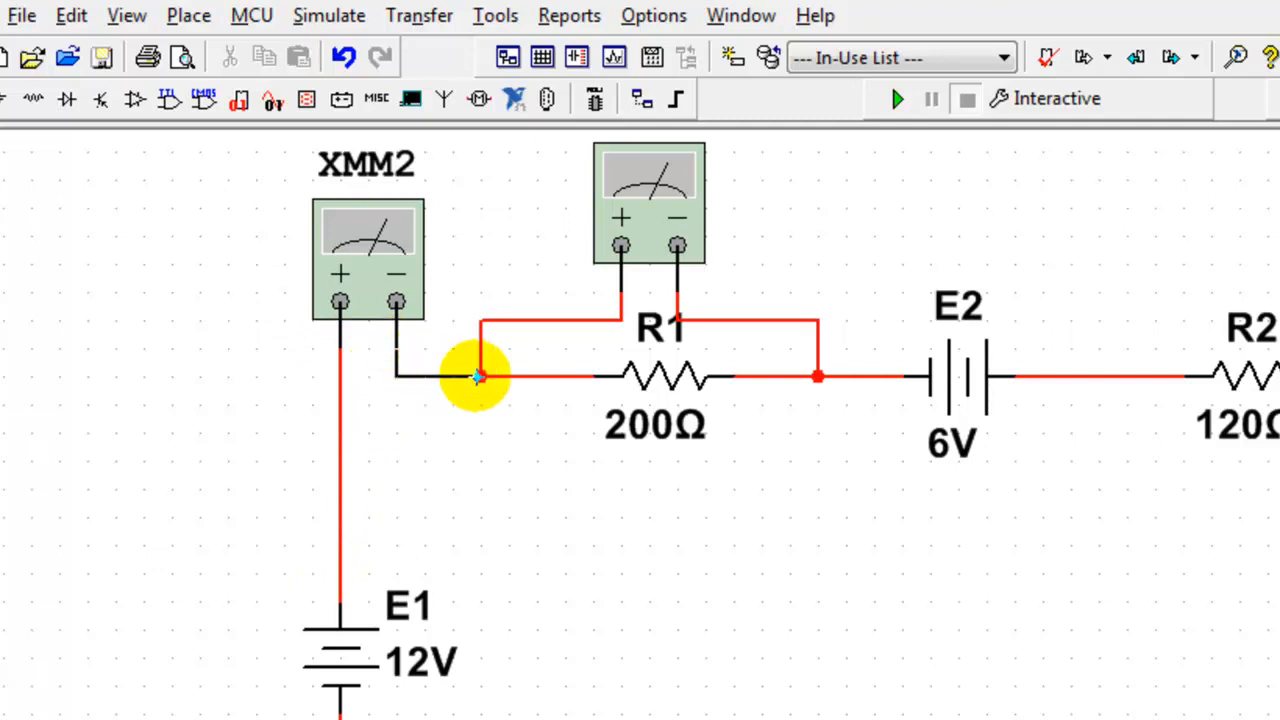
left_click(480, 376)
Step: Set multimeter XMM2 to DC current and simulate with both multimeter displays open to measure the circuit current and R1's voltage
left_click(368, 252)
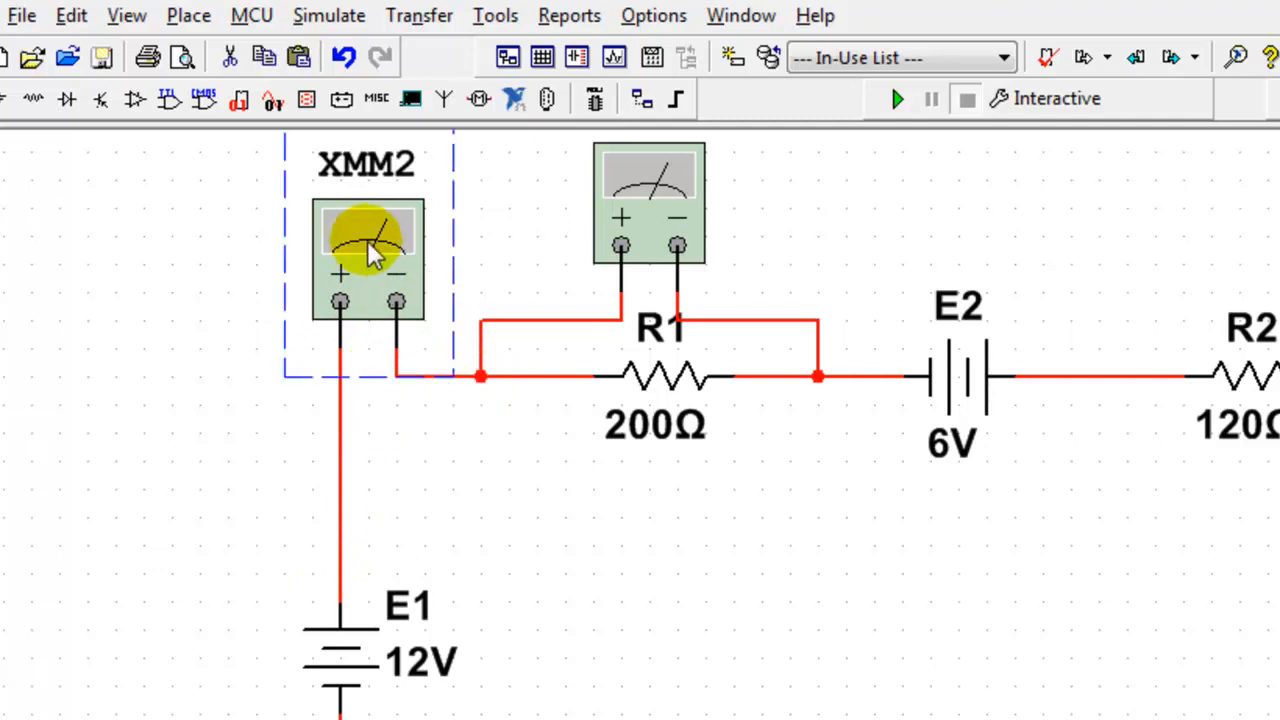
left_click_drag(1150, 648, 548, 400)
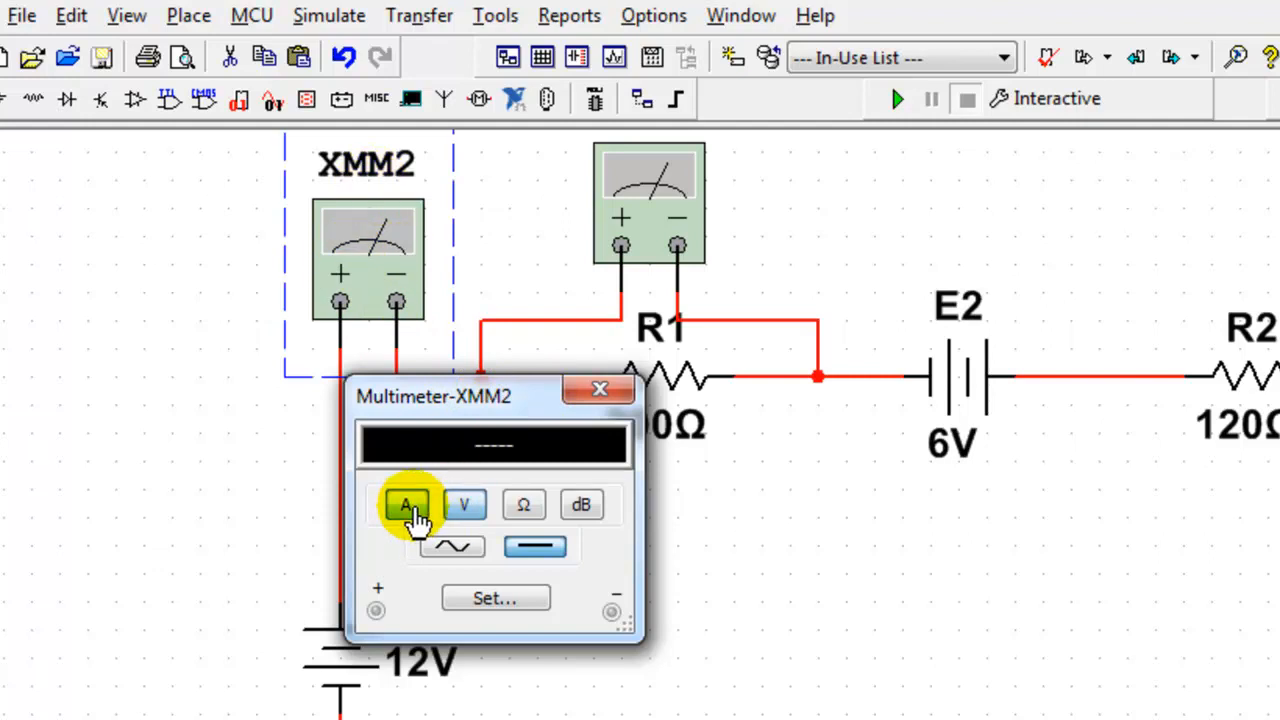
double_click(677, 213)
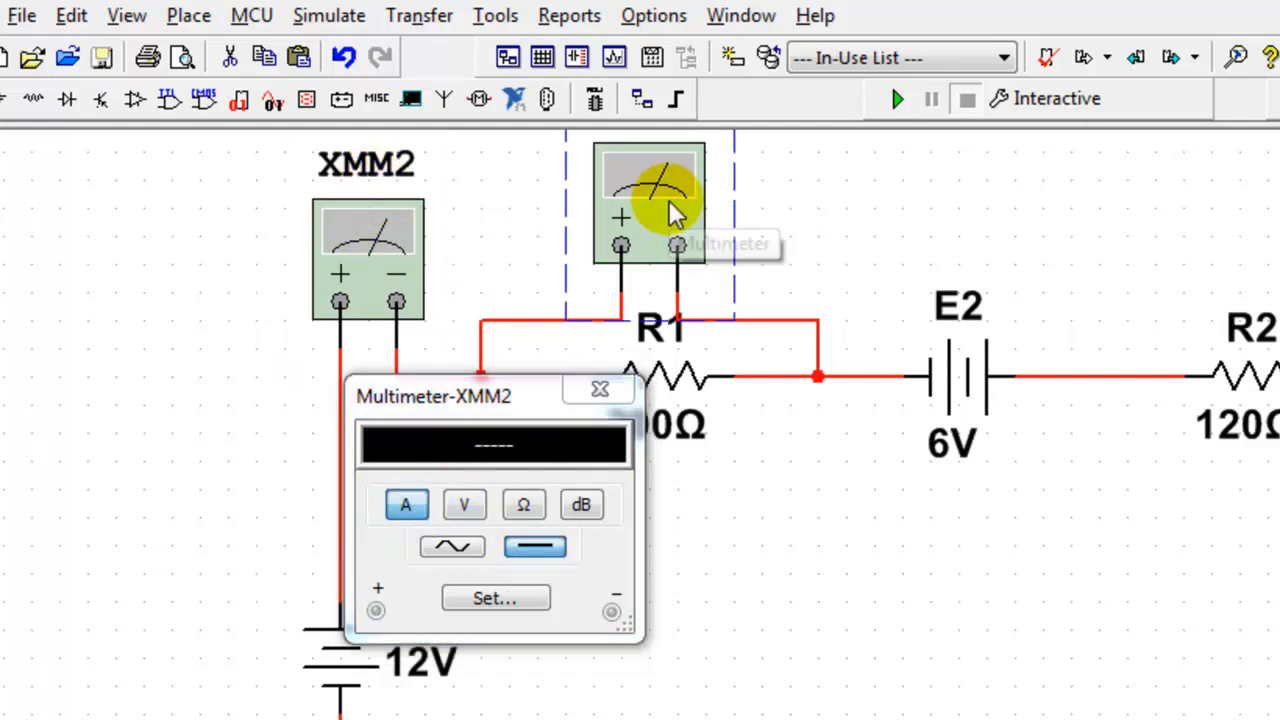
left_click_drag(842, 305, 837, 178)
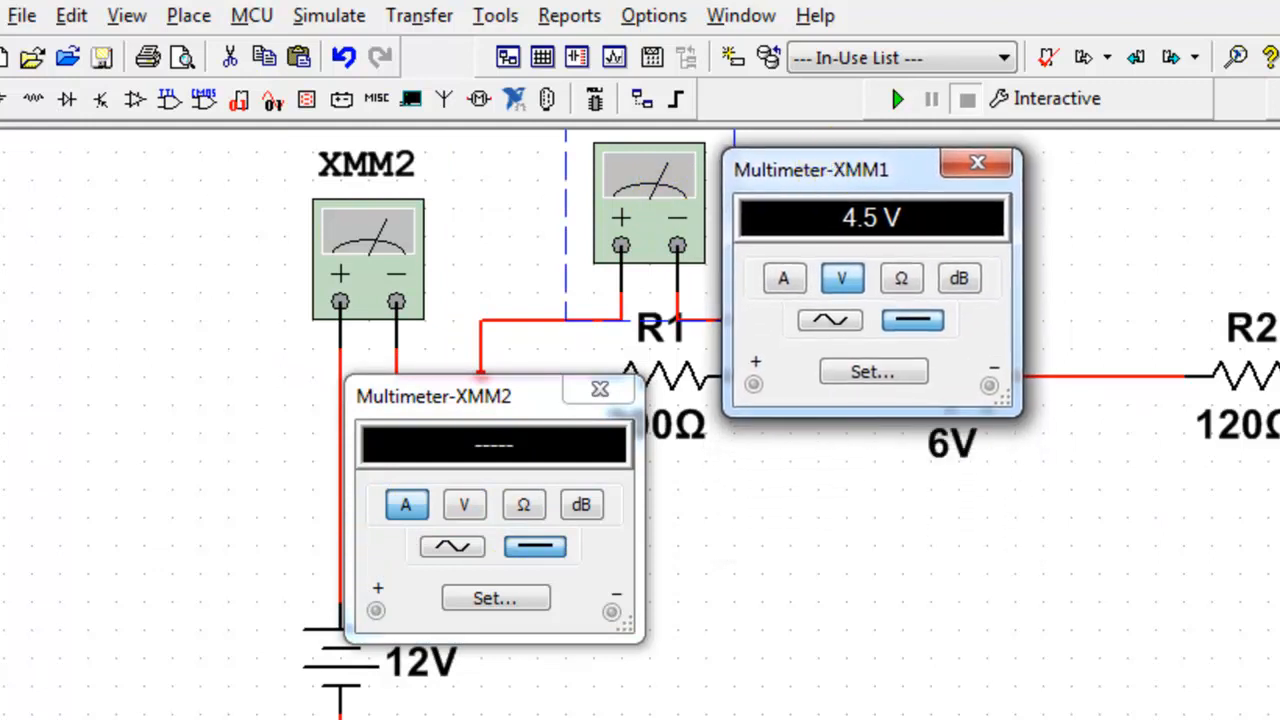
left_click(896, 98)
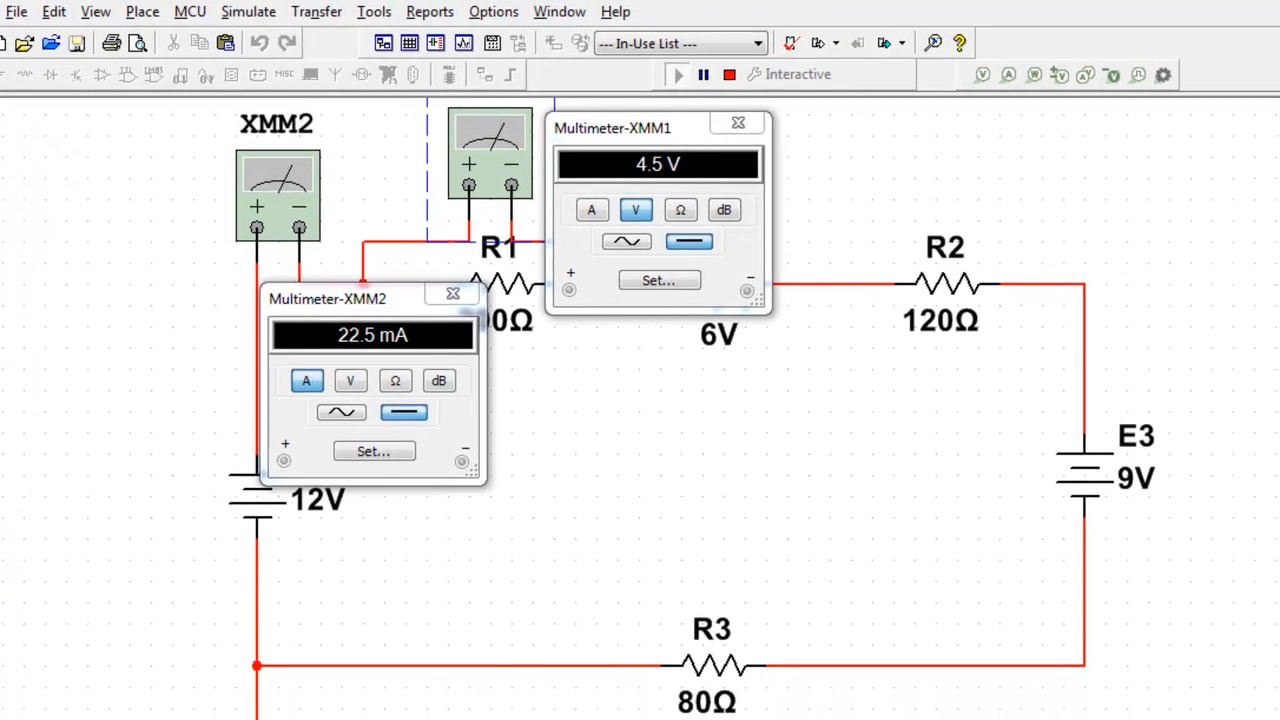
Step: Compare the four multimeter readings with the lkt-calc calculations in Windows Photo Viewer and check the settings of multimeter XMM1
key("alt+Tab")
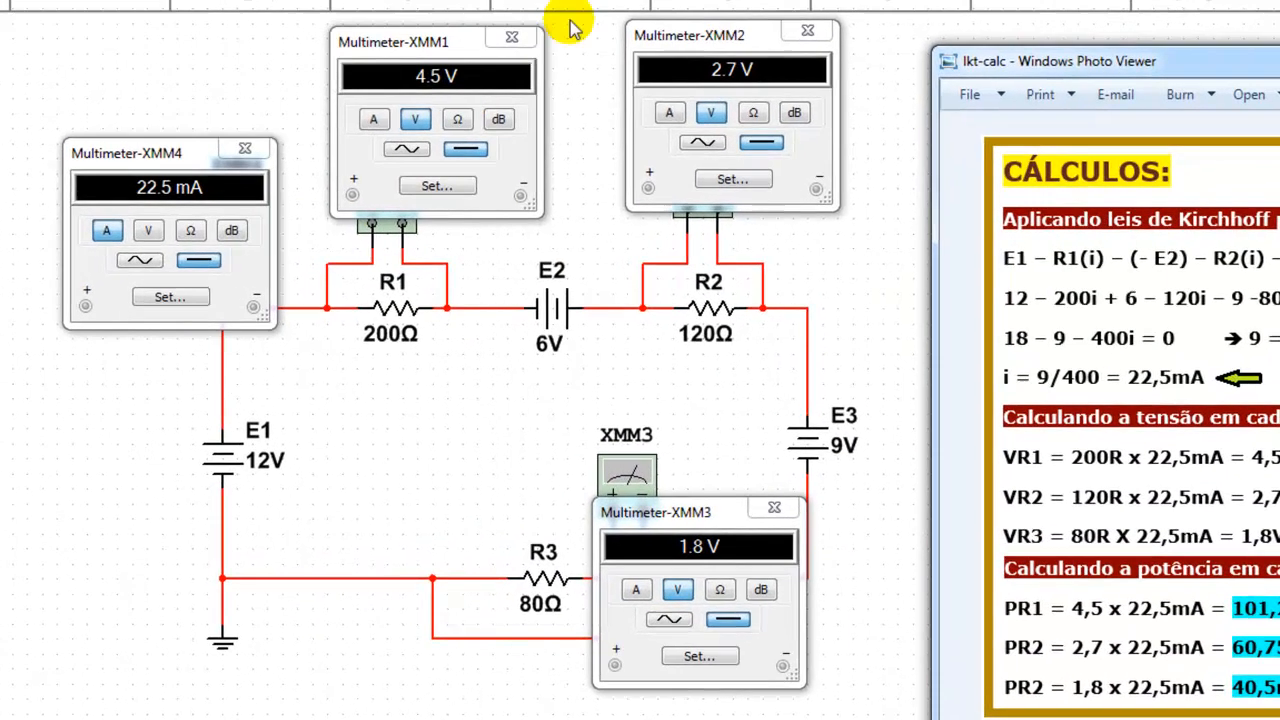
key("alt+Tab")
key("F5")
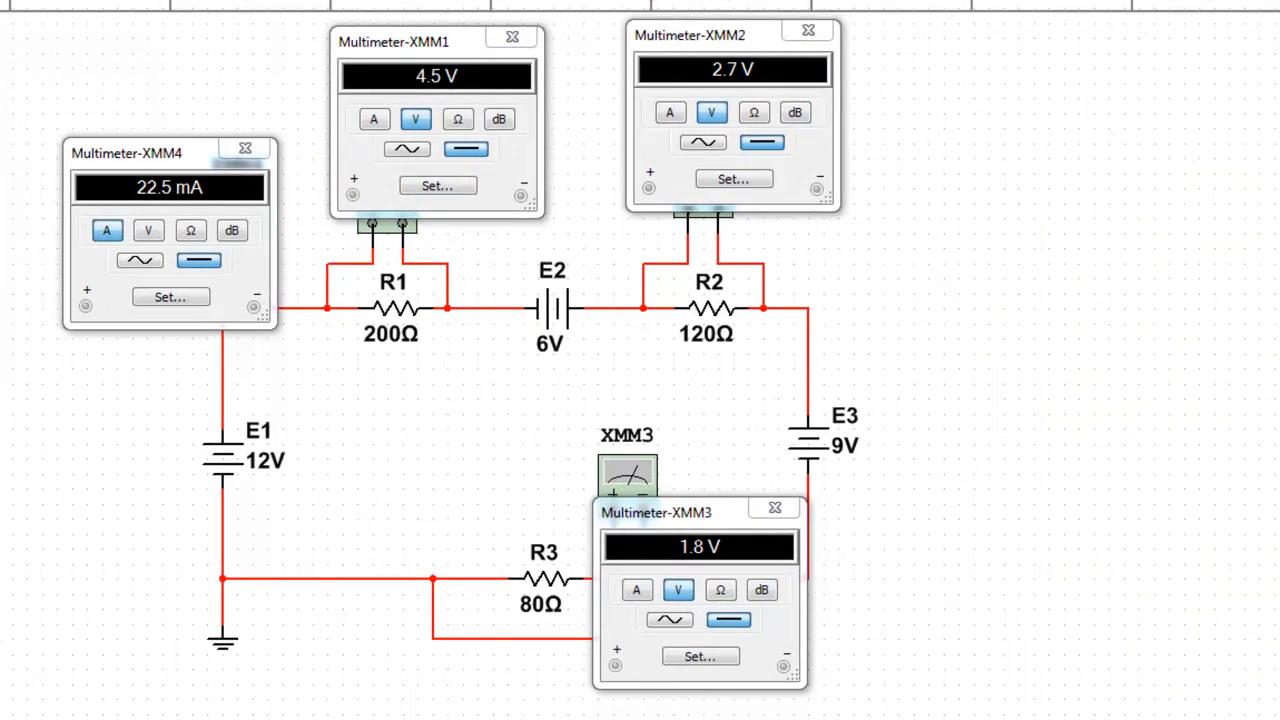
key("alt+Tab")
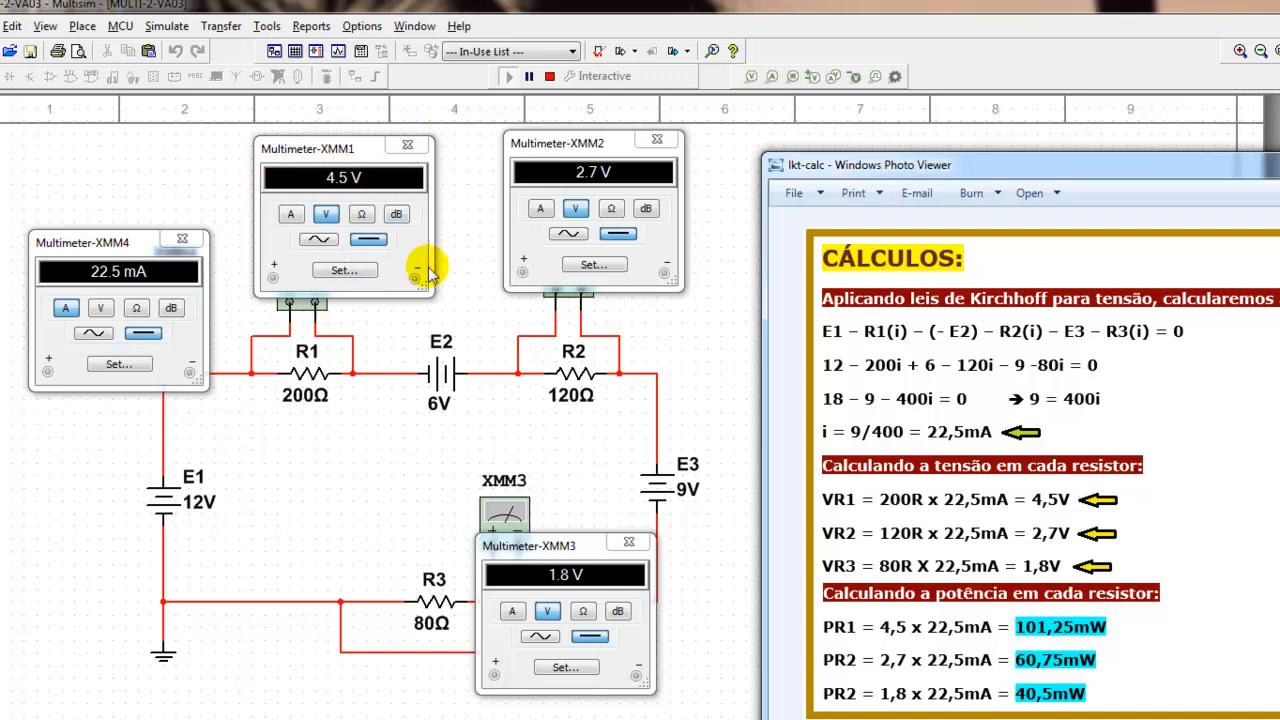
left_click(340, 276)
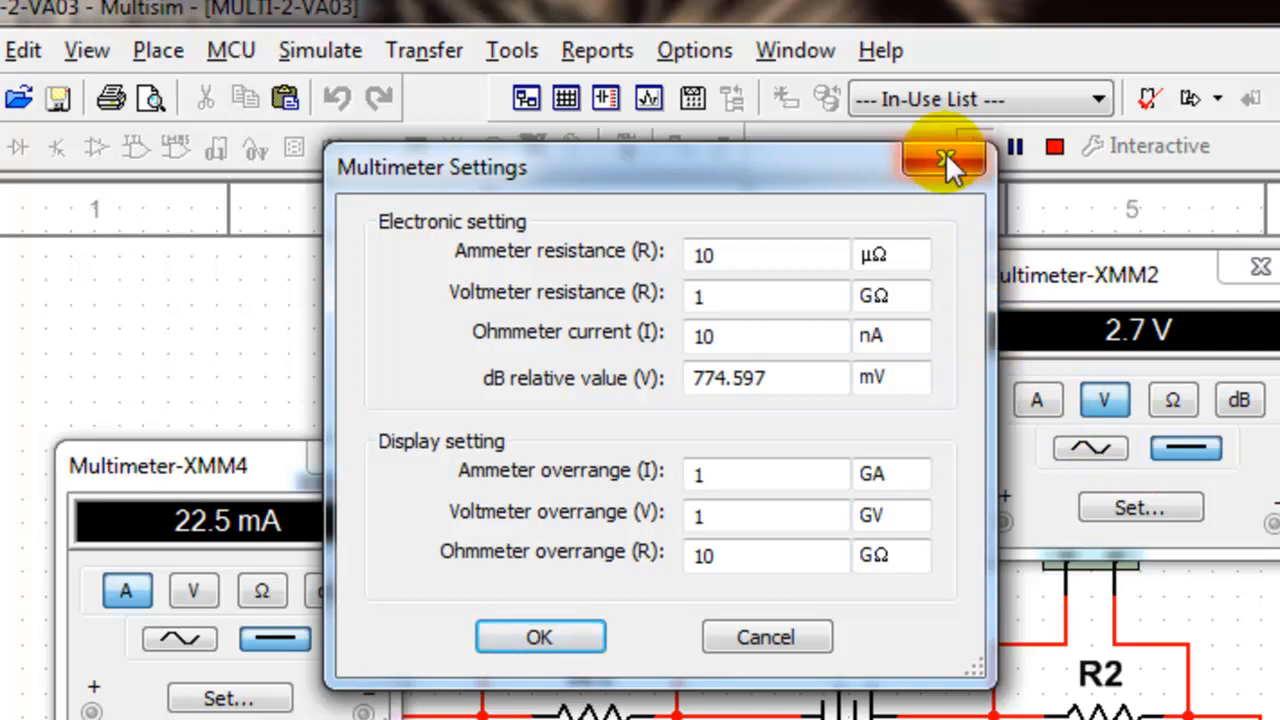
left_click(945, 160)
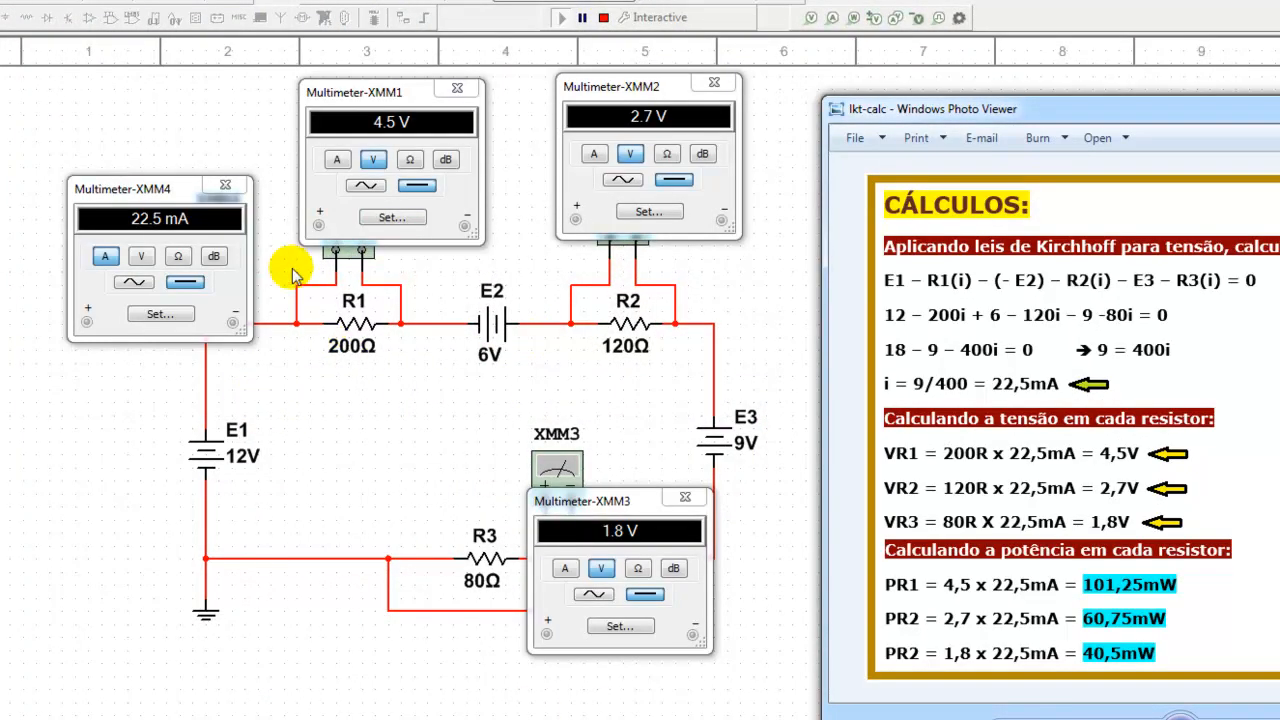
Step: Stop the simulation and set the maximum rated power of R1 to 50mW
left_click(604, 19)
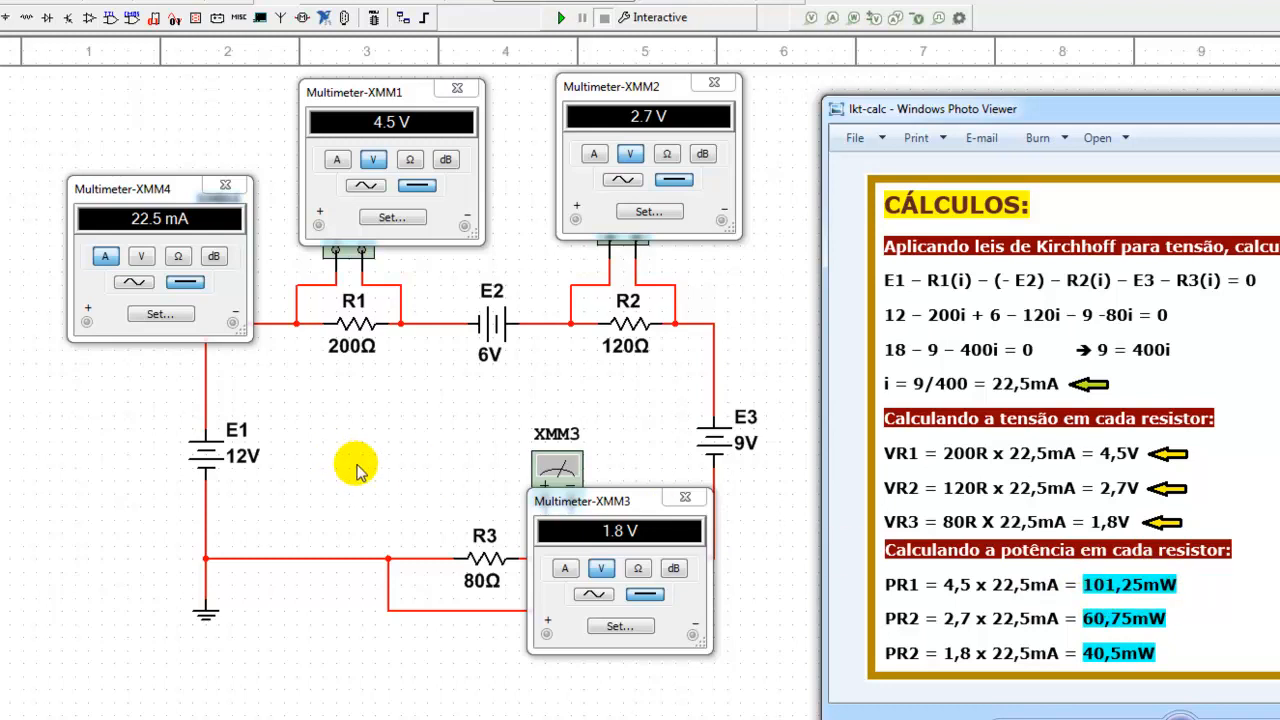
double_click(355, 330)
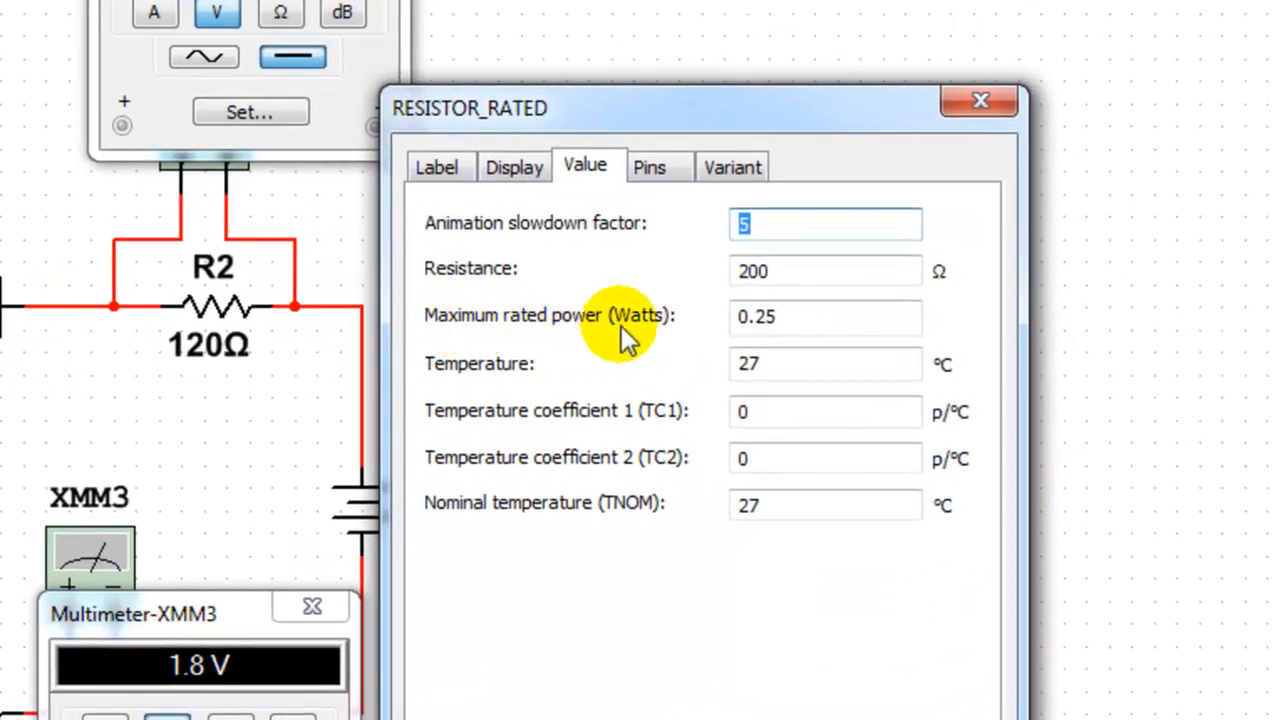
left_click(771, 318)
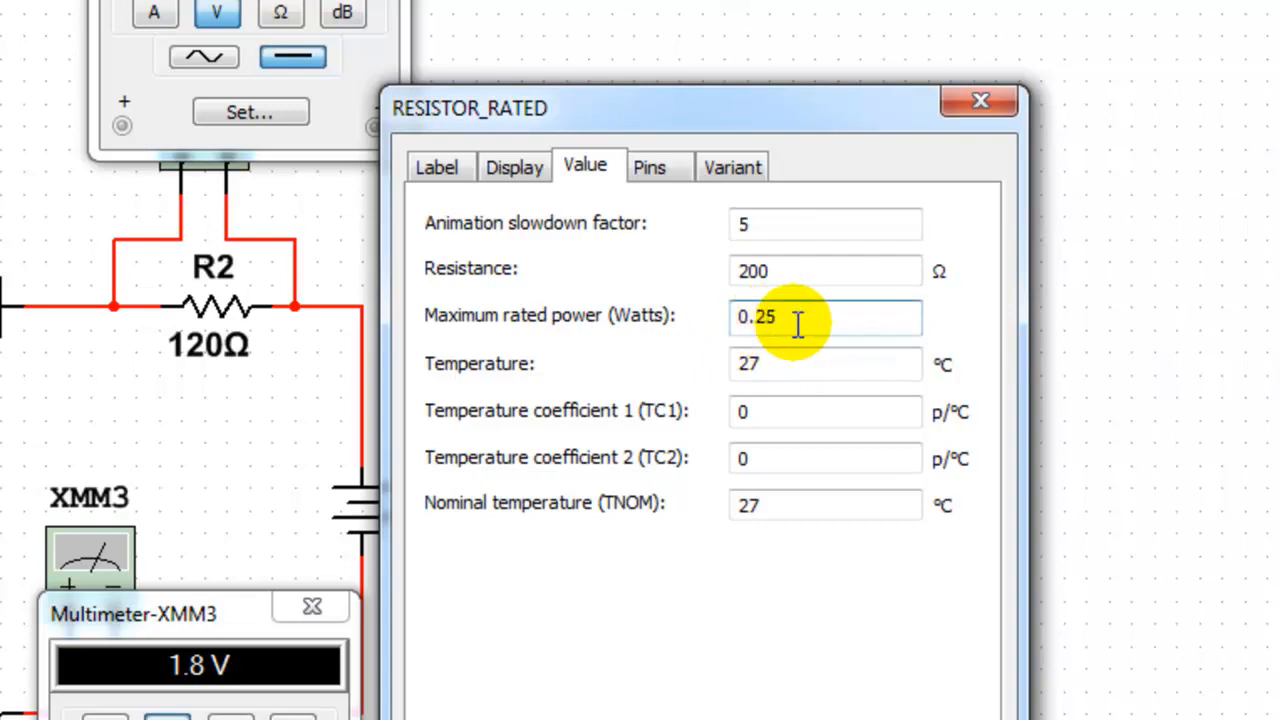
left_click_drag(798, 318, 717, 313)
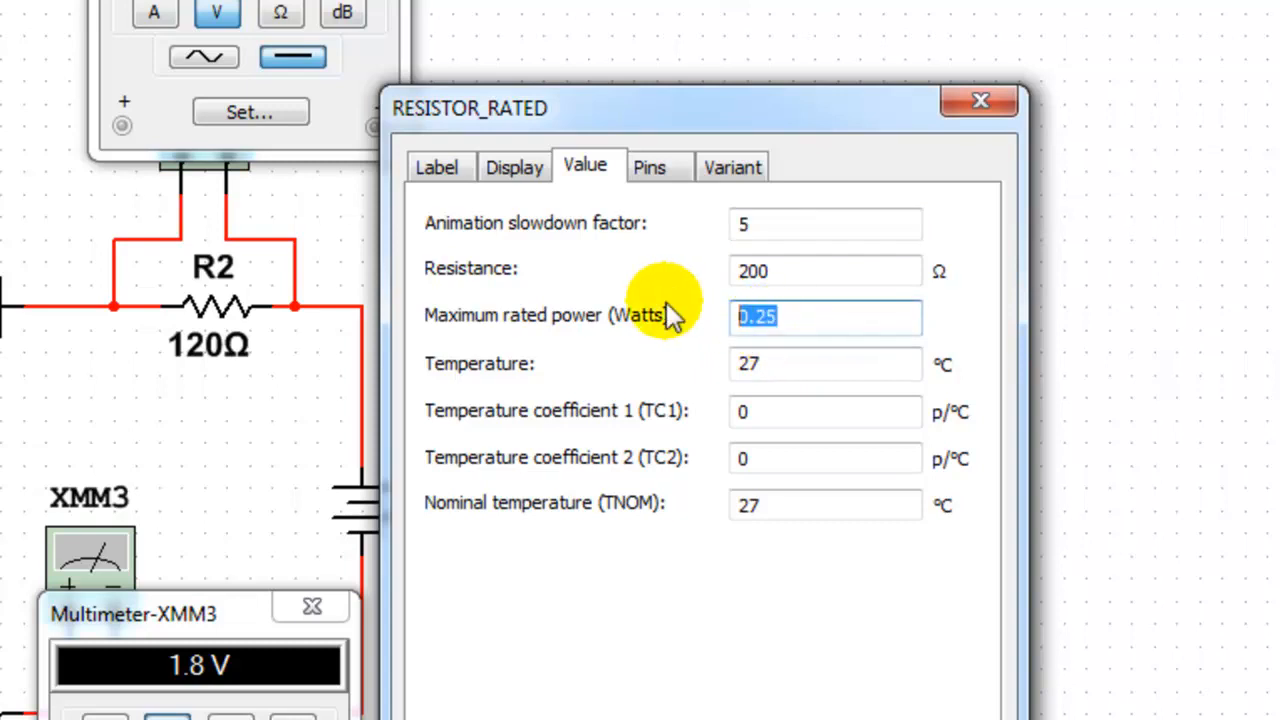
type("50mW")
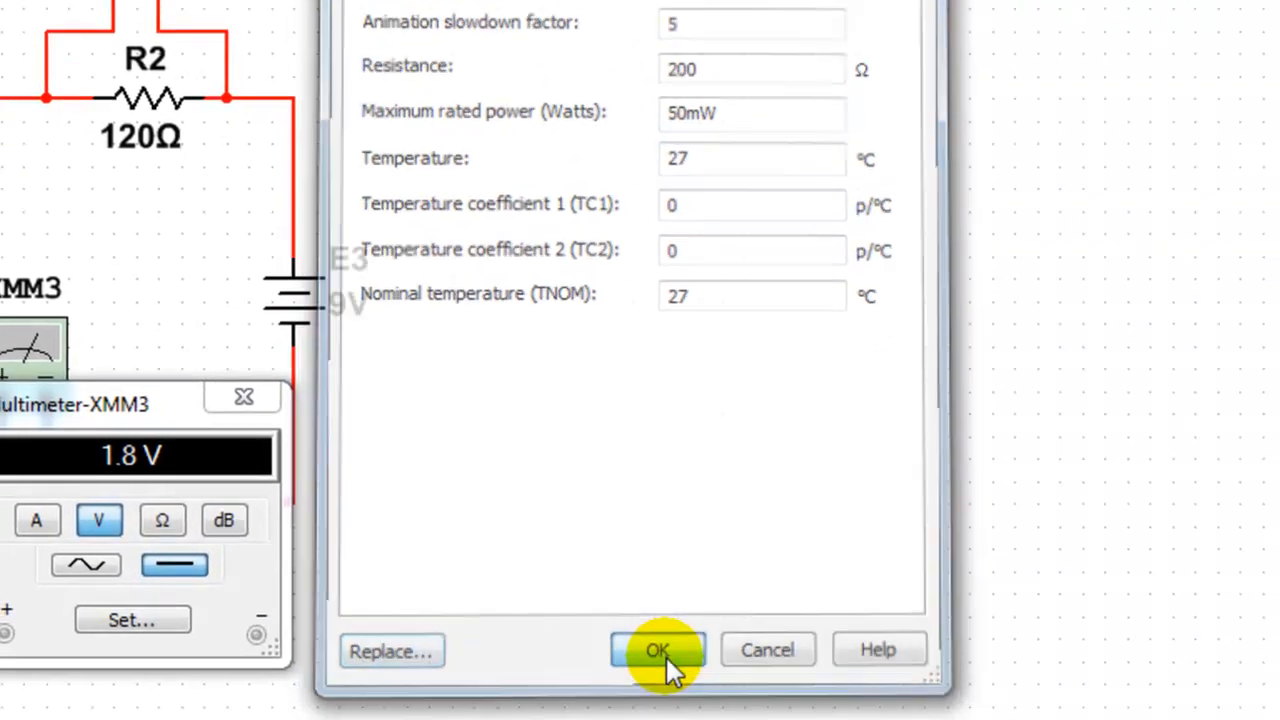
Step: Apply R1's 50mW power rating, run the simulation to test the resistor under load, and stop it
left_click(664, 656)
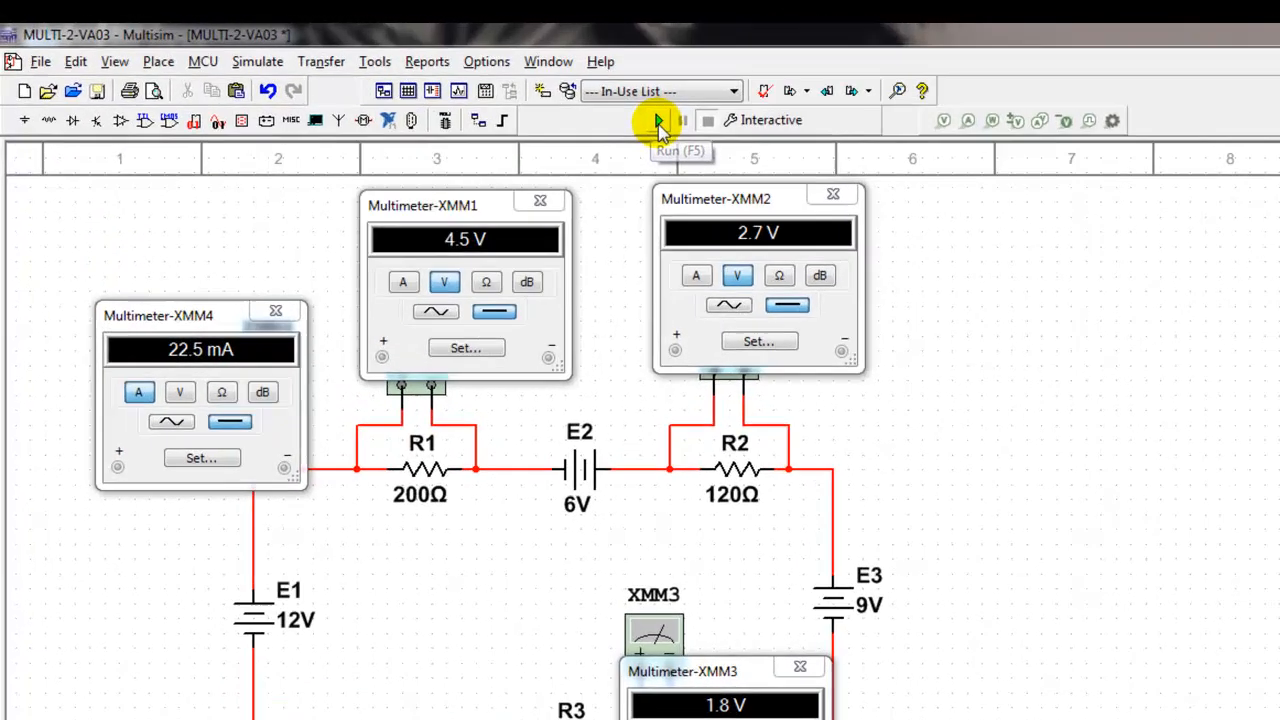
left_click(545, 100)
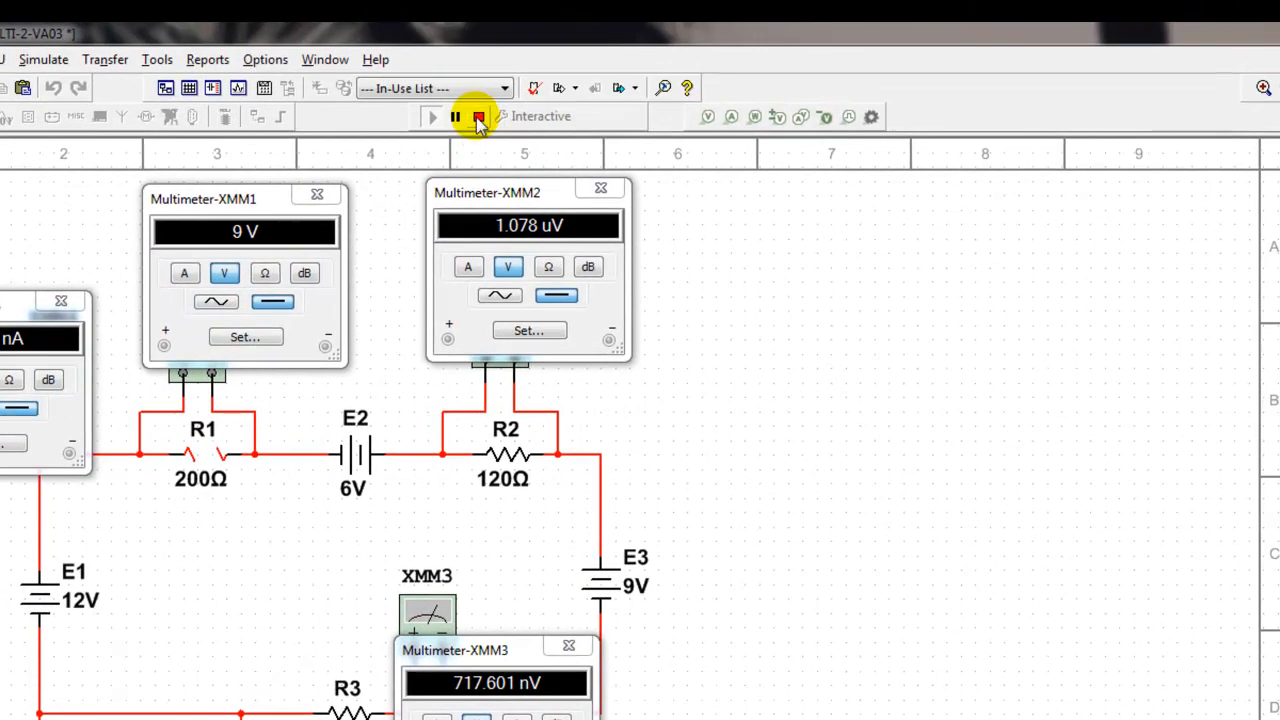
left_click(554, 64)
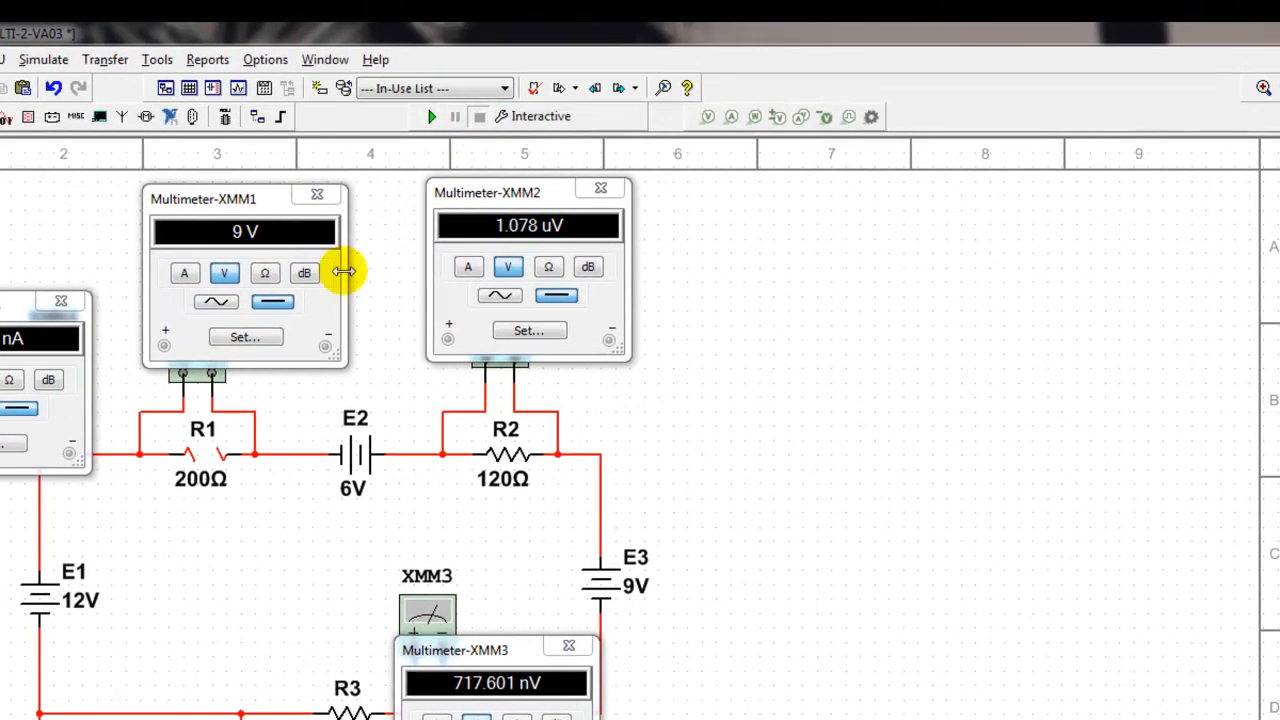
Step: Re-enter R1's maximum rated power in plain watts as 0.05, and raise it to 0.25
double_click(197, 455)
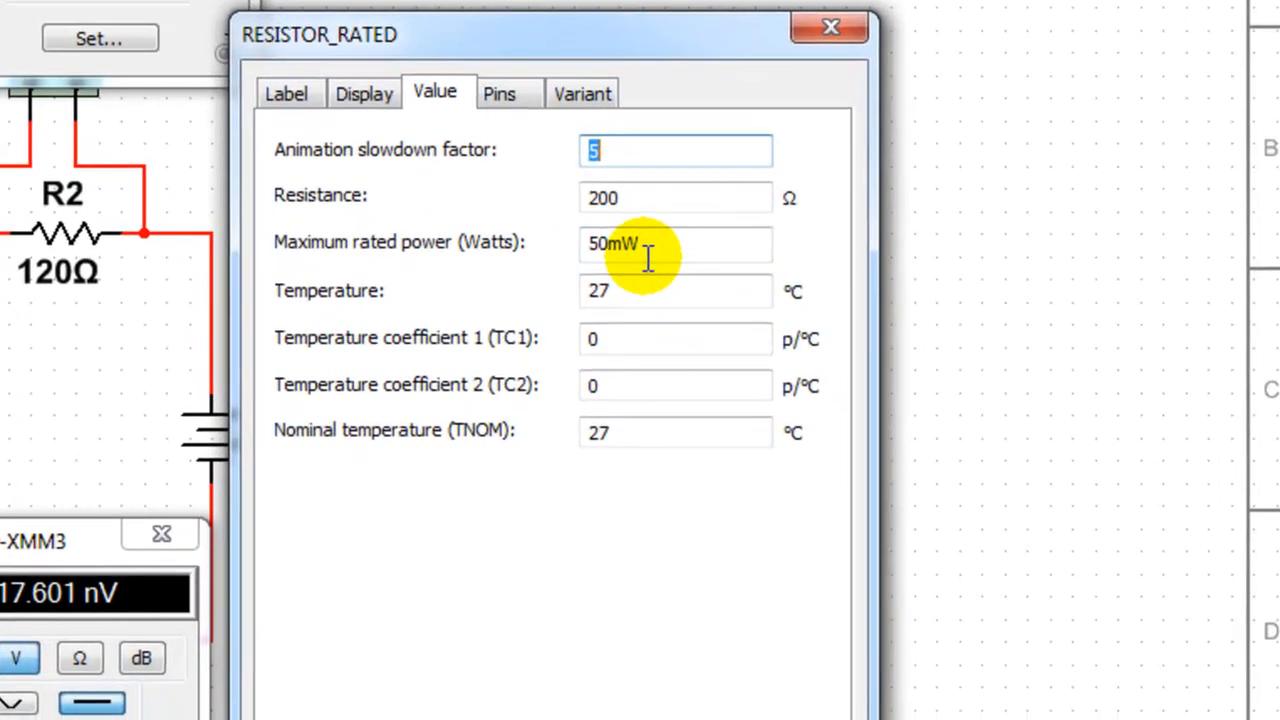
double_click(843, 463)
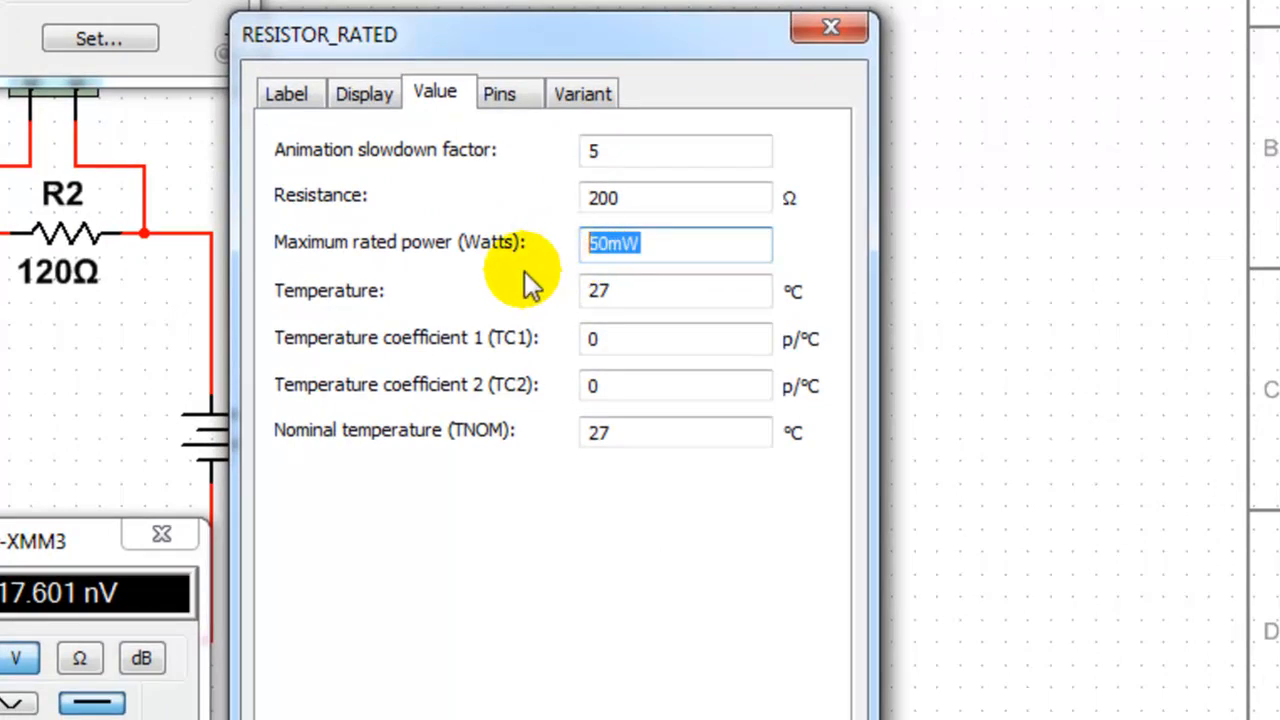
type("0,05")
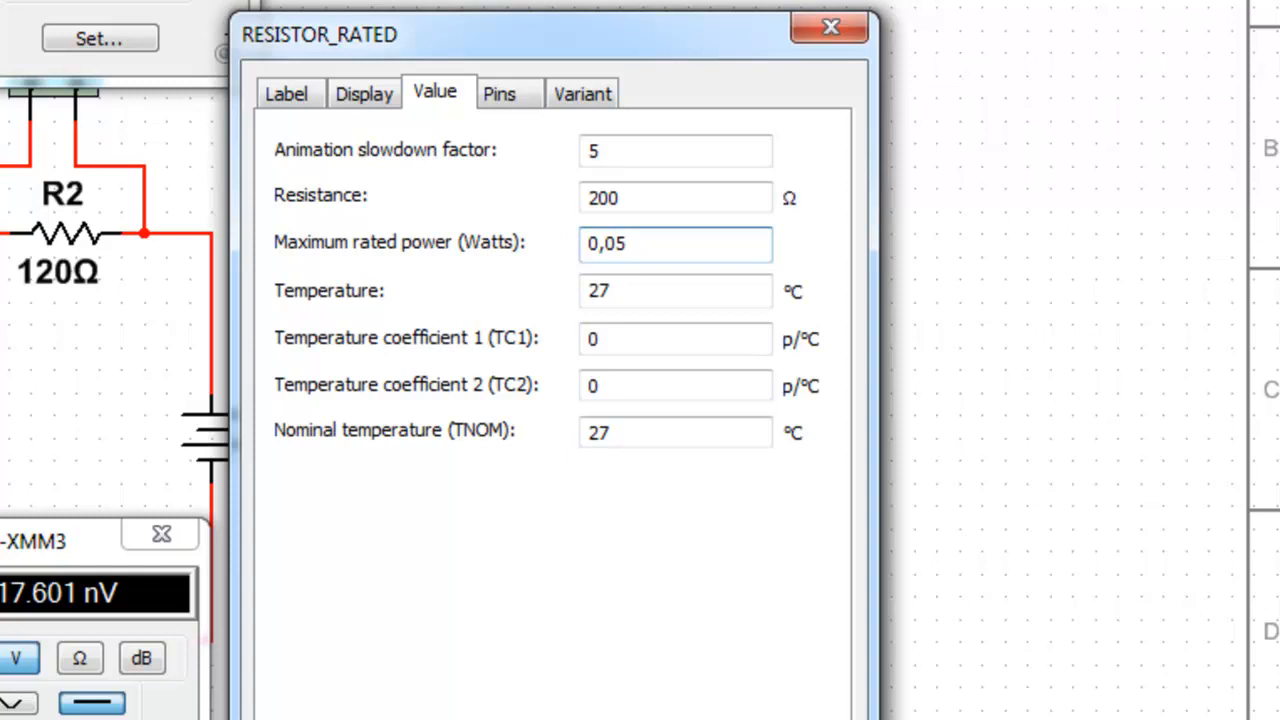
key("BackSpace")
key("BackSpace")
type("05")
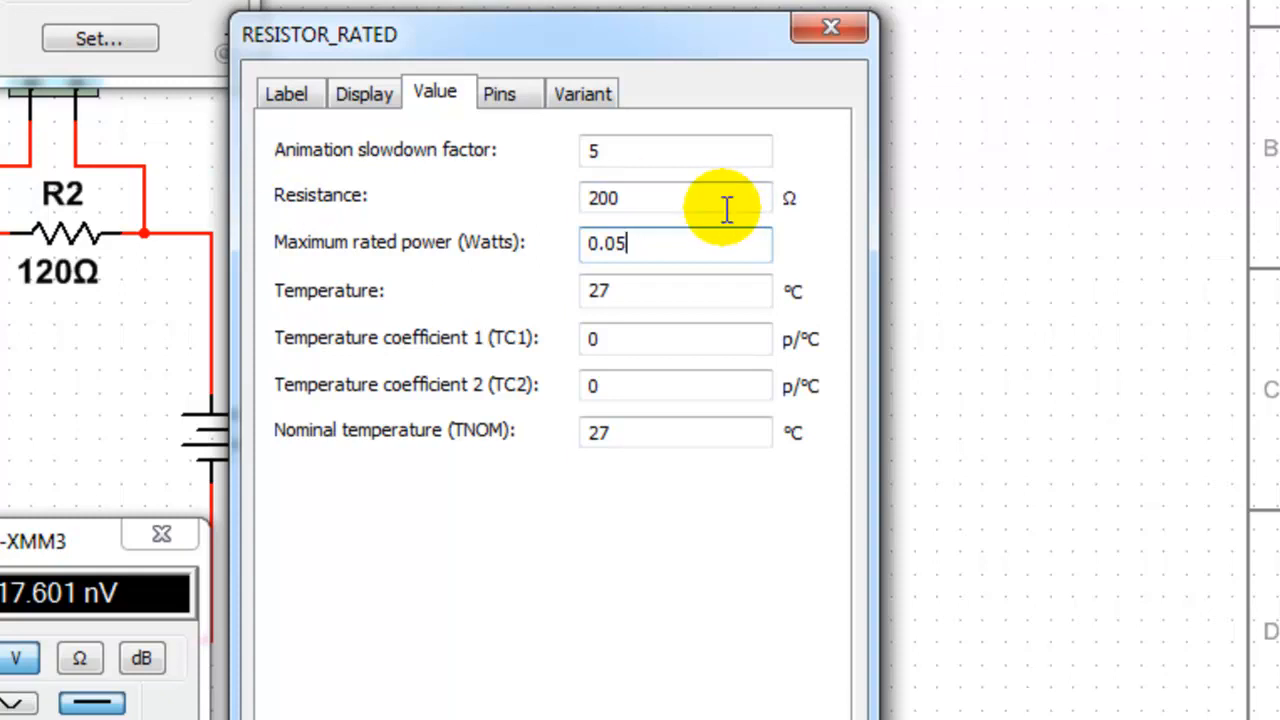
left_click_drag(651, 240, 521, 248)
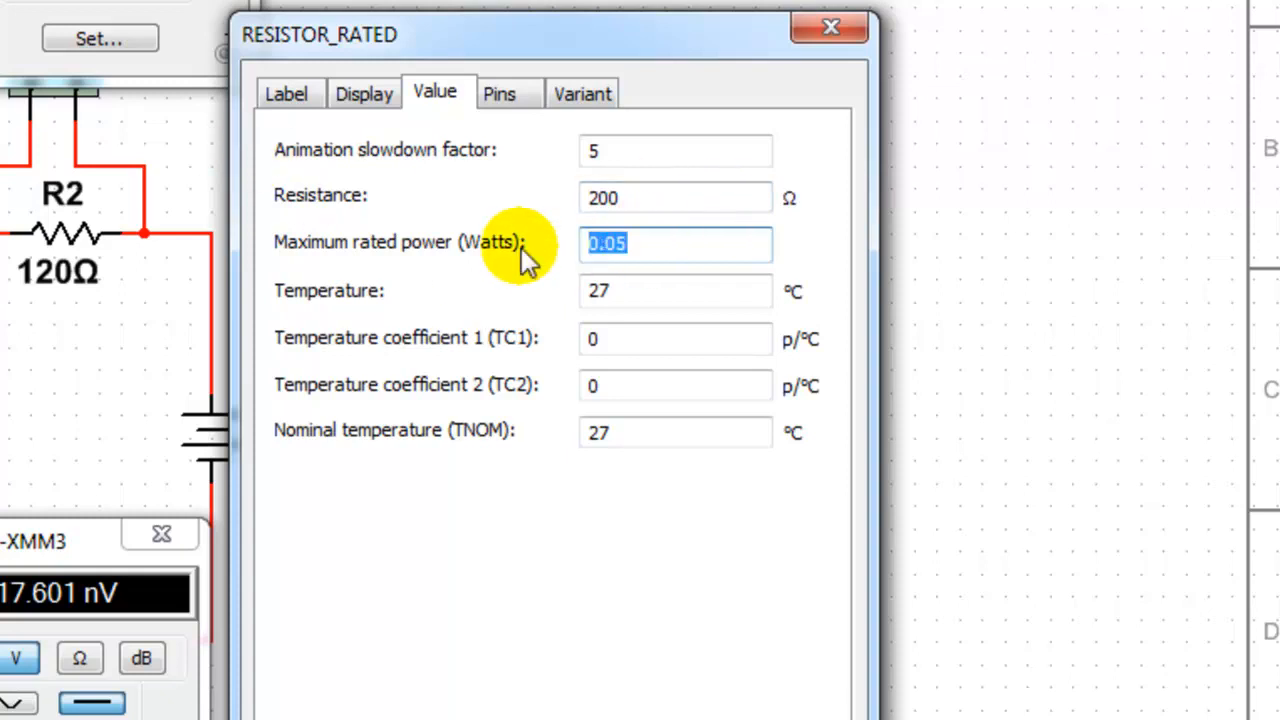
type("0")
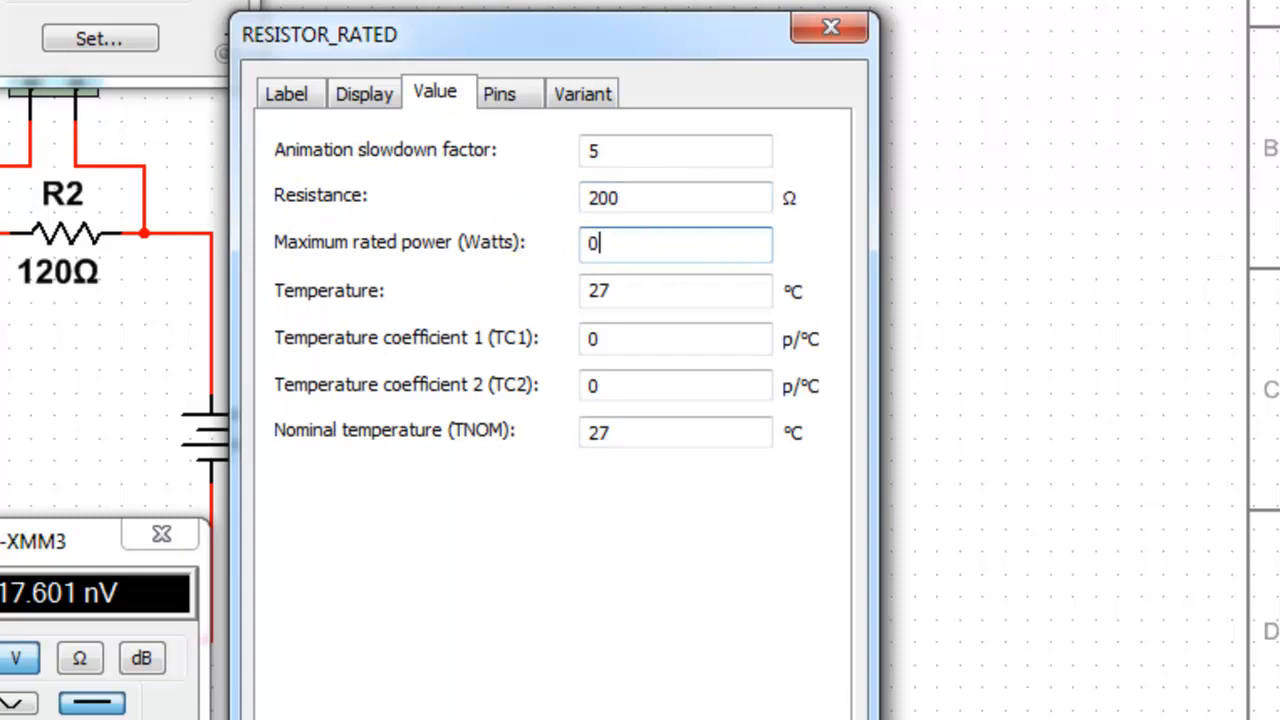
type(".25")
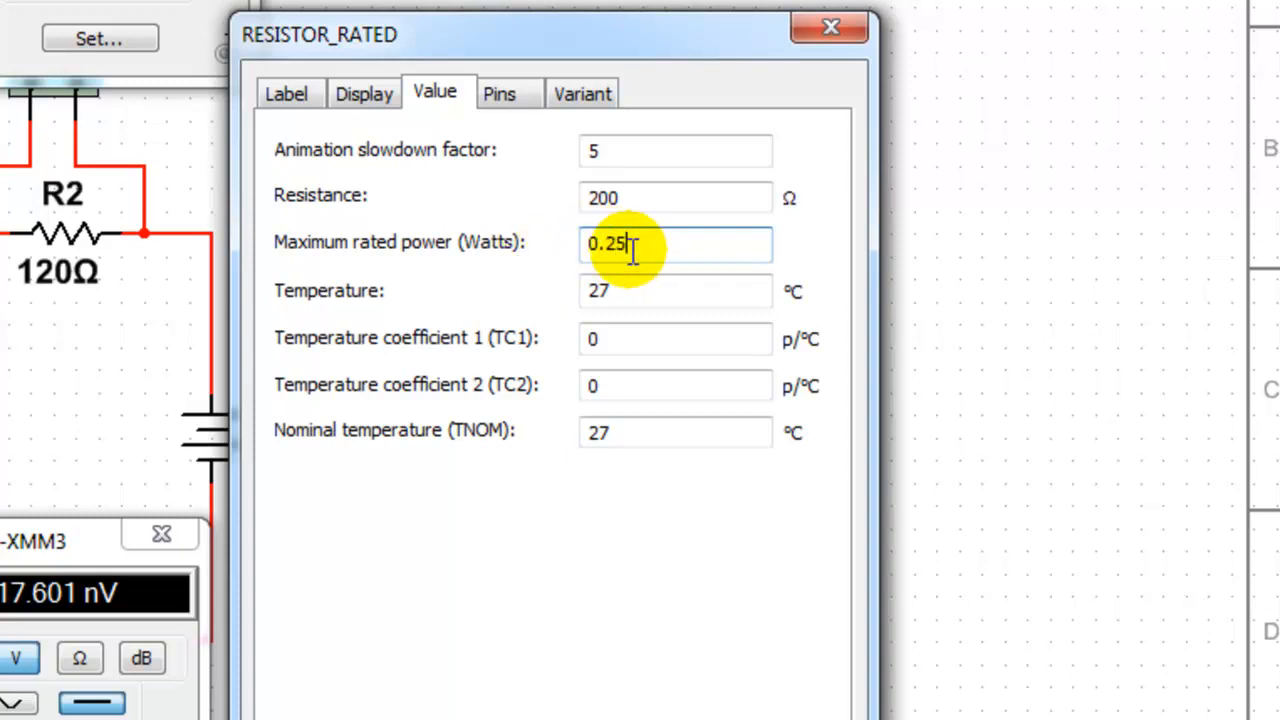
Step: Express R1's maximum rated power as 250mW and run the simulation with the new rating
key("shift+Home")
type("250m")
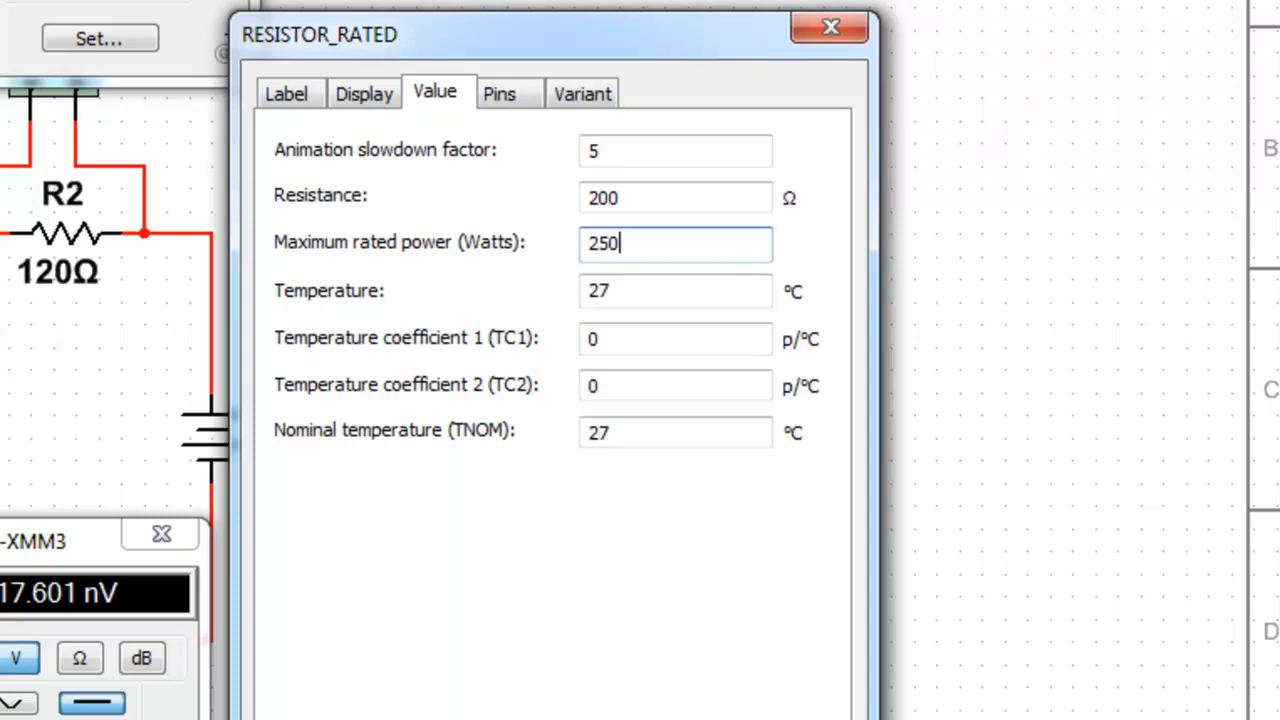
type("W")
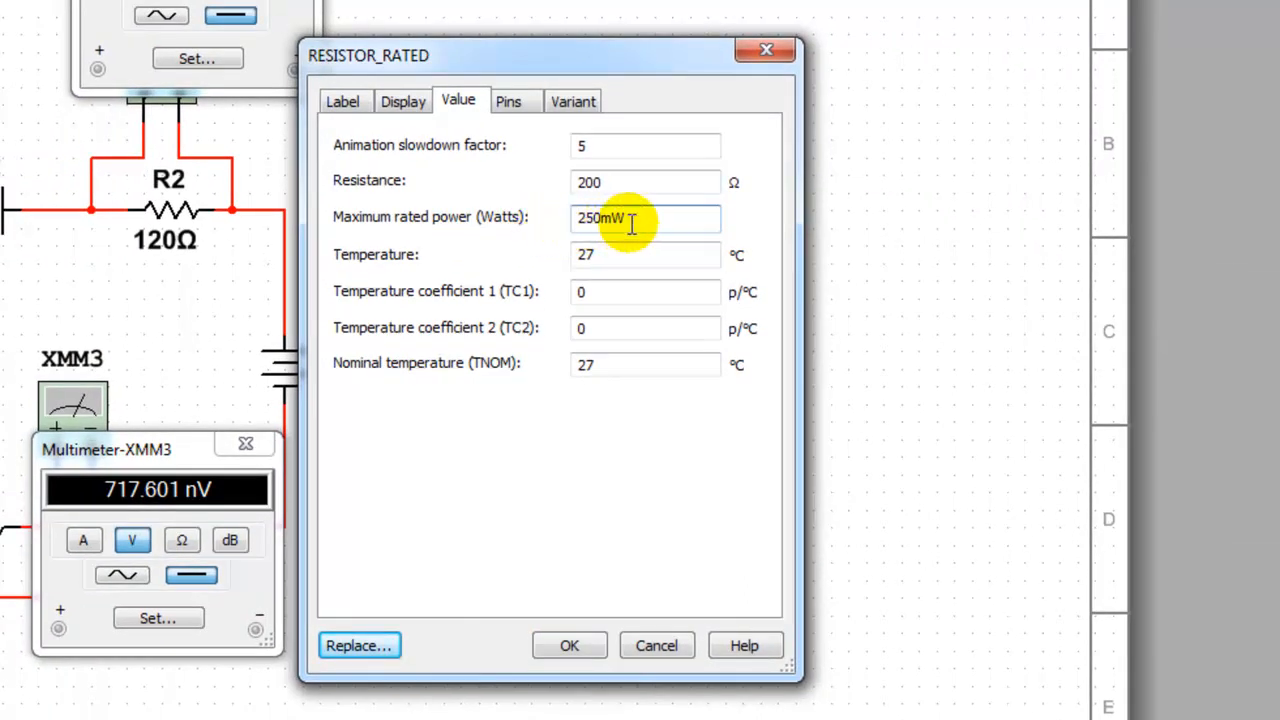
left_click(569, 647)
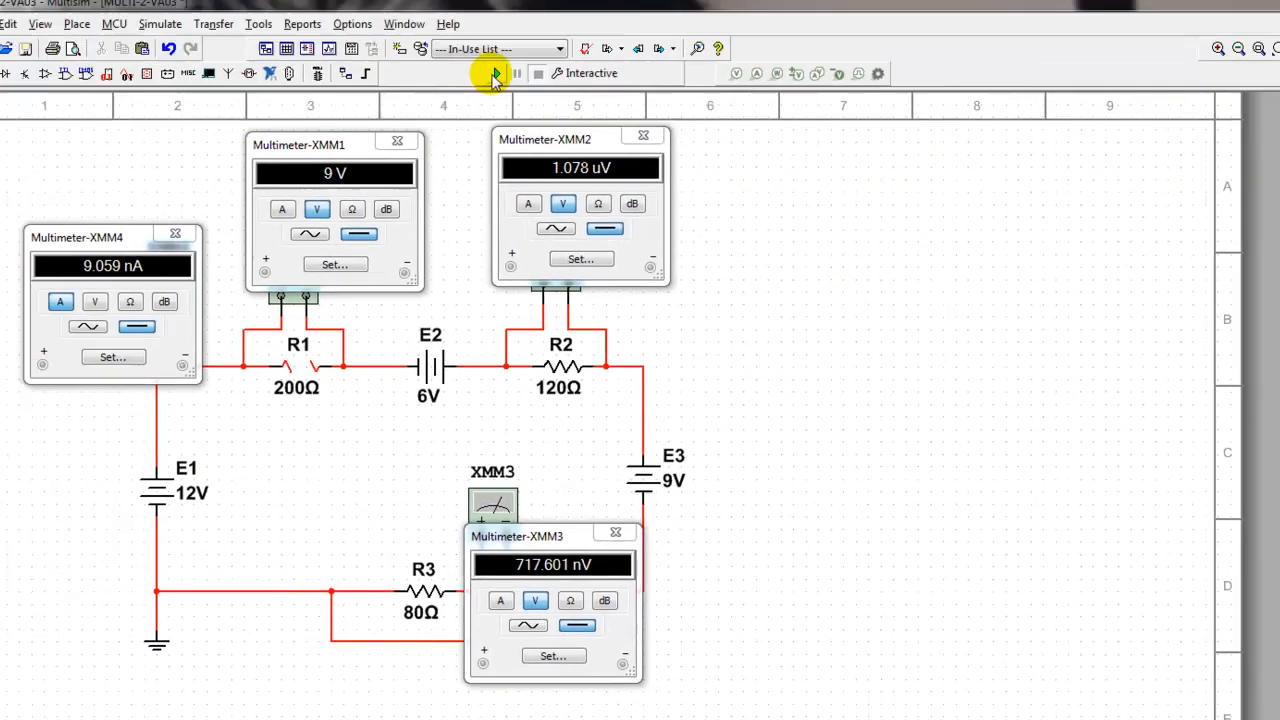
left_click(532, 99)
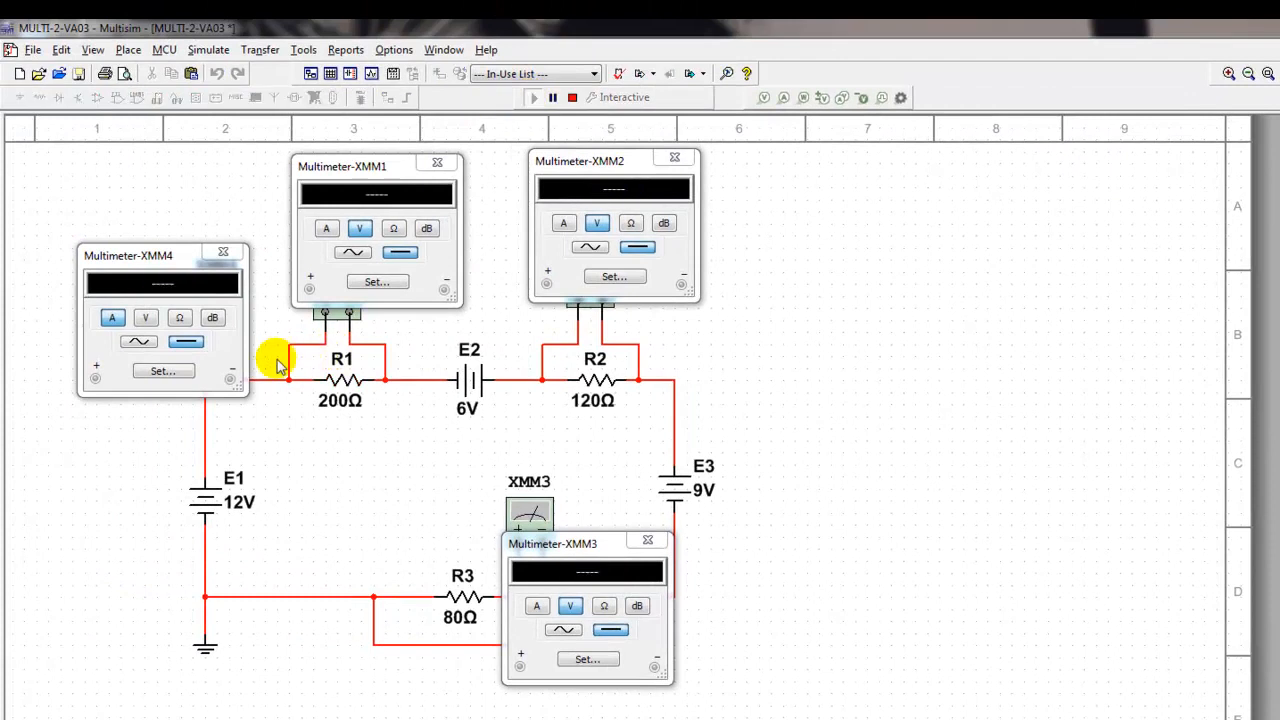